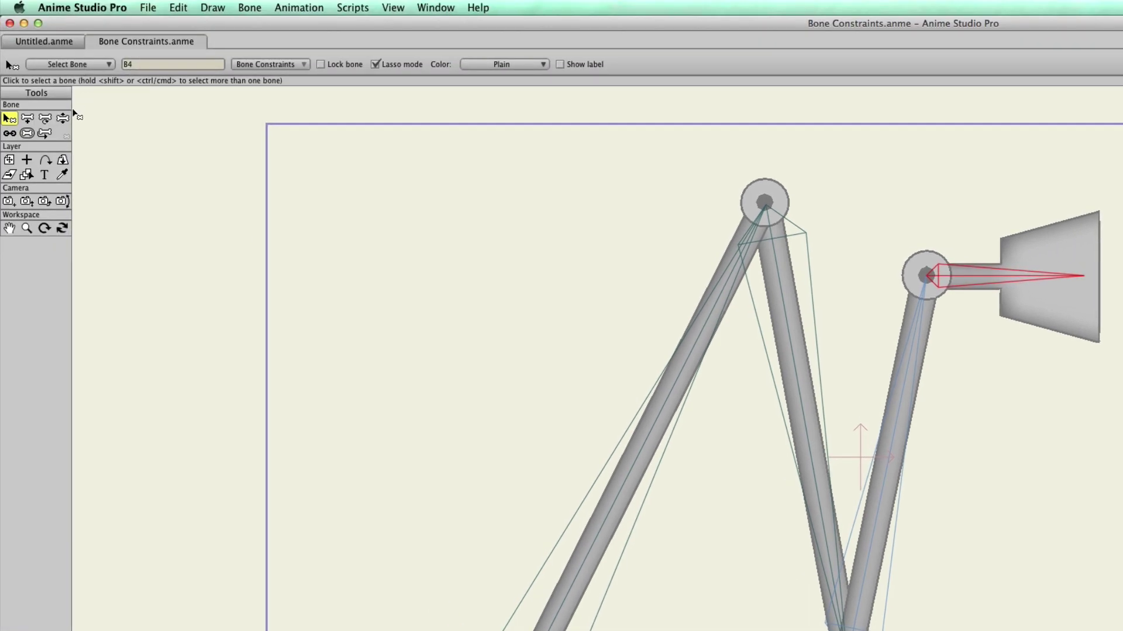
# Step: Bend the lamp arm's bone chain into a zigzag and swing the lamp head up and back
pyautogui.click(63, 118)
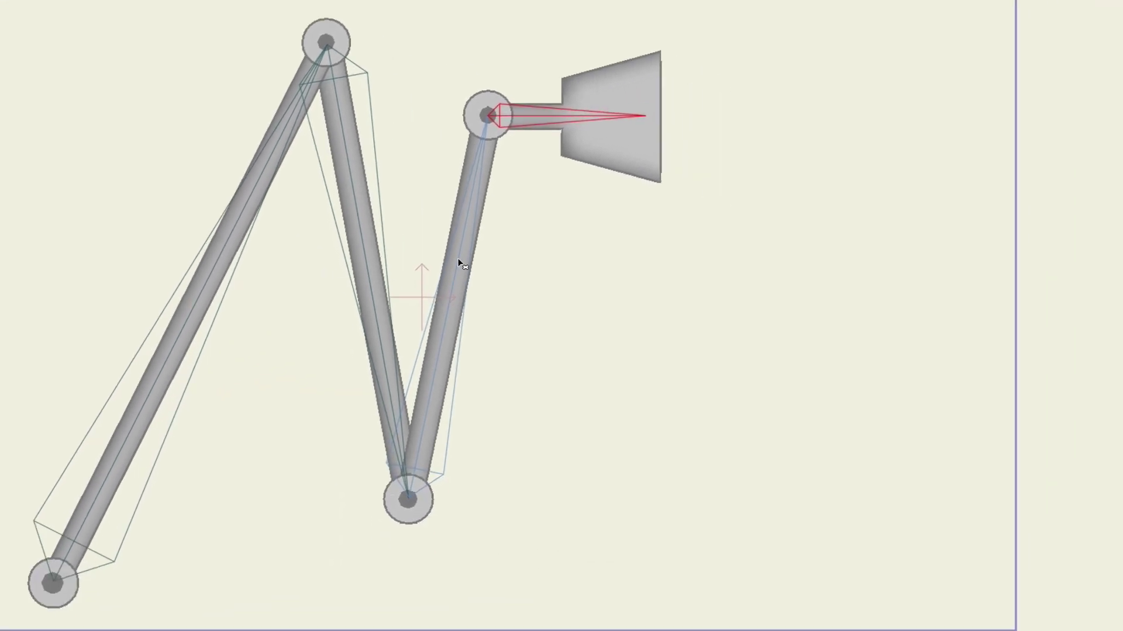
pyautogui.moveTo(461, 258)
pyautogui.mouseDown()
pyautogui.moveTo(511, 291)
pyautogui.moveTo(612, 428)
pyautogui.moveTo(641, 249)
pyautogui.moveTo(602, 138)
pyautogui.moveTo(632, 269)
pyautogui.moveTo(533, 387)
pyautogui.moveTo(604, 281)
pyautogui.moveTo(609, 158)
pyautogui.moveTo(621, 228)
pyautogui.moveTo(597, 377)
pyautogui.moveTo(619, 142)
pyautogui.moveTo(626, 195)
pyautogui.moveTo(595, 346)
pyautogui.moveTo(579, 370)
pyautogui.mouseUp()
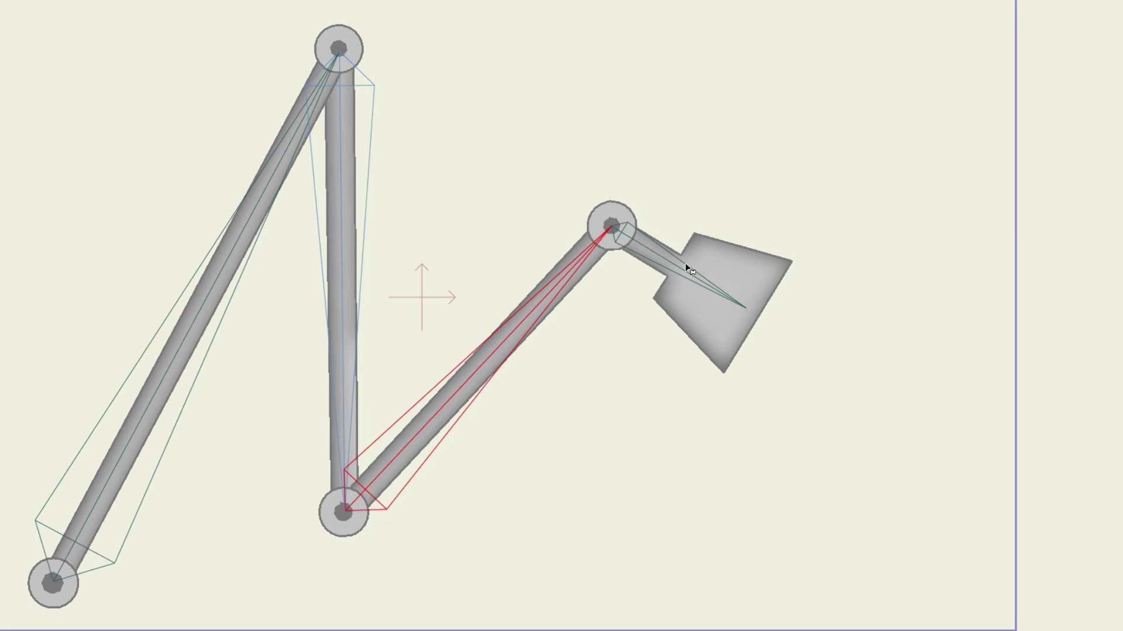
pyautogui.moveTo(539, 295)
pyautogui.mouseDown()
pyautogui.moveTo(543, 170)
pyautogui.moveTo(542, 329)
pyautogui.moveTo(599, 168)
pyautogui.moveTo(582, 88)
pyautogui.moveTo(586, 384)
pyautogui.moveTo(602, 230)
pyautogui.moveTo(682, 103)
pyautogui.mouseUp()
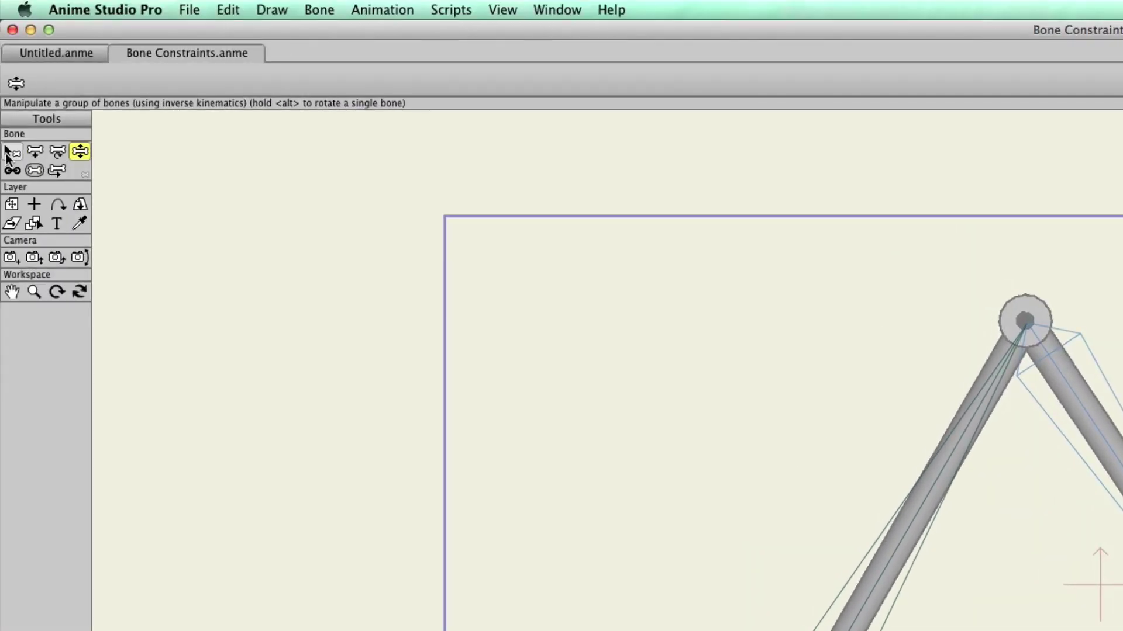
# Step: Turn on Independent angle in Bone Constraints for the lamp-head bone
pyautogui.click(11, 152)
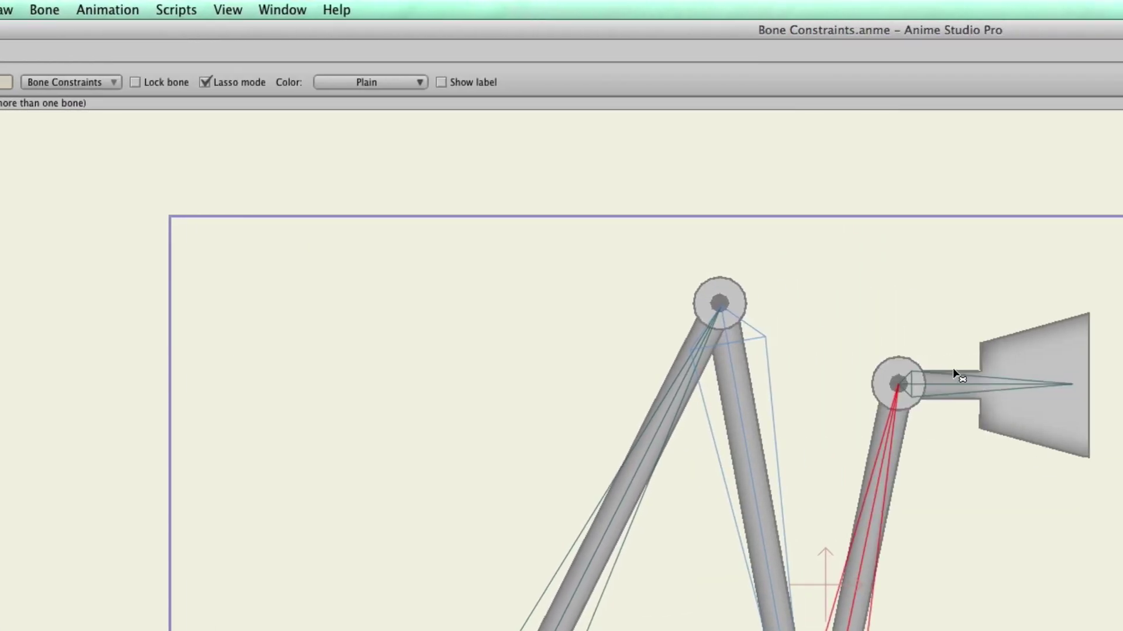
pyautogui.click(949, 387)
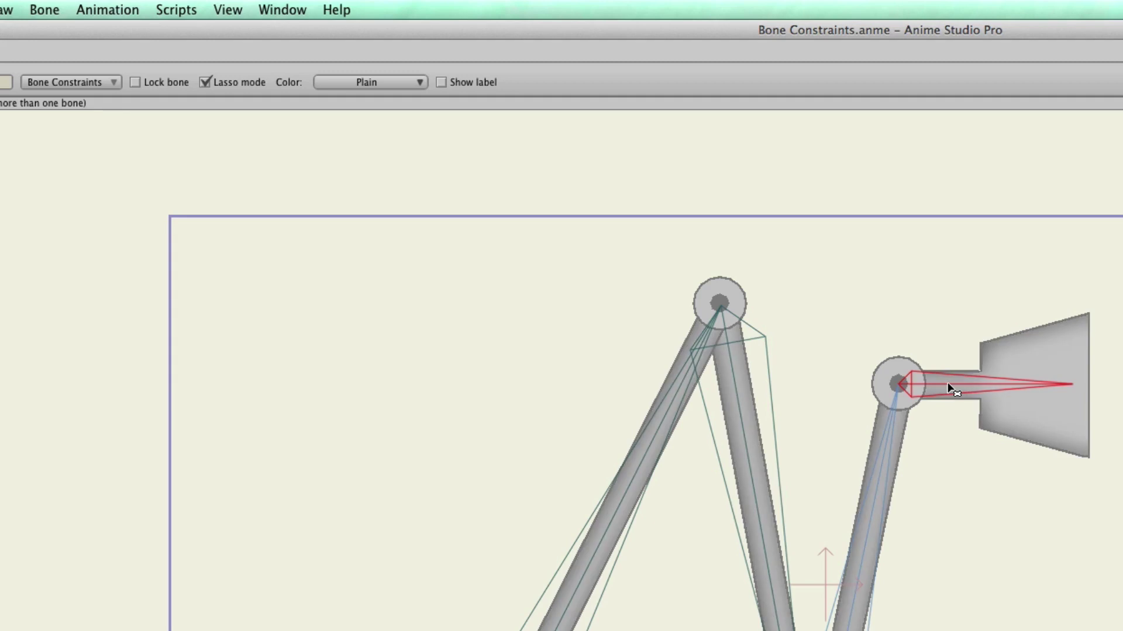
pyautogui.click(98, 81)
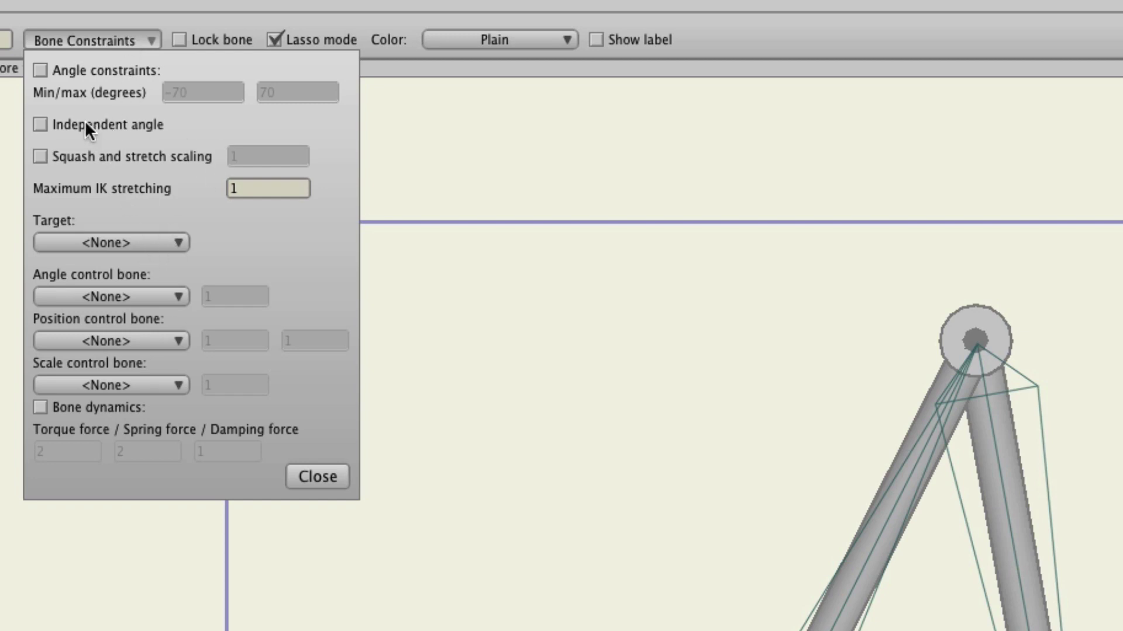
pyautogui.click(82, 127)
pyautogui.click(320, 479)
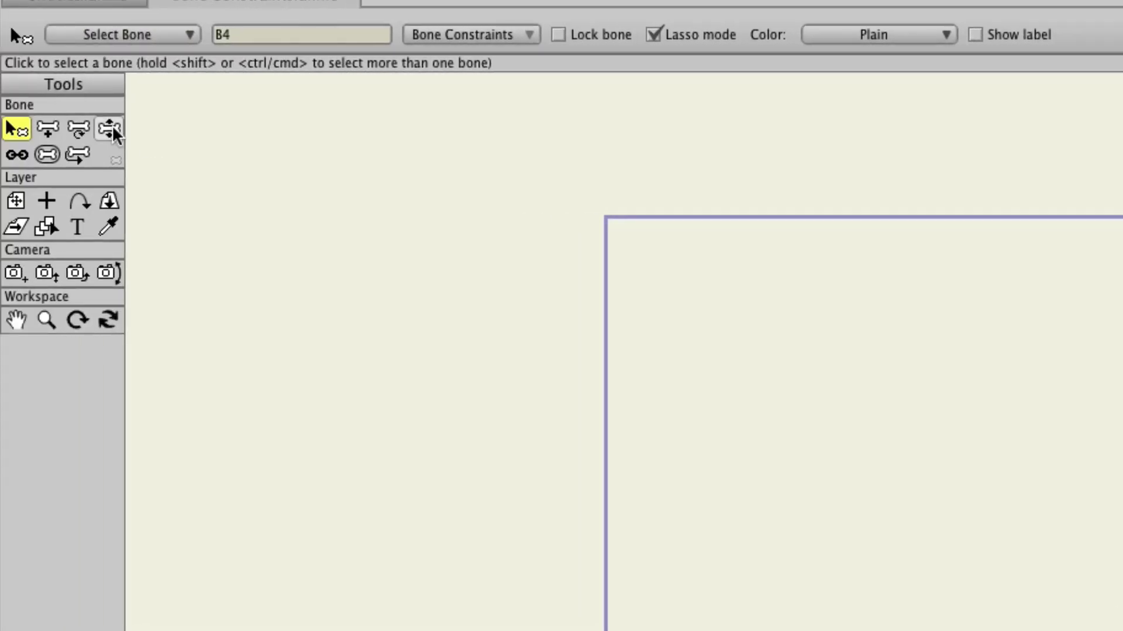
# Step: Choose the Manipulate Bones tool (Z) for posing the lamp chain
pyautogui.click(112, 129)
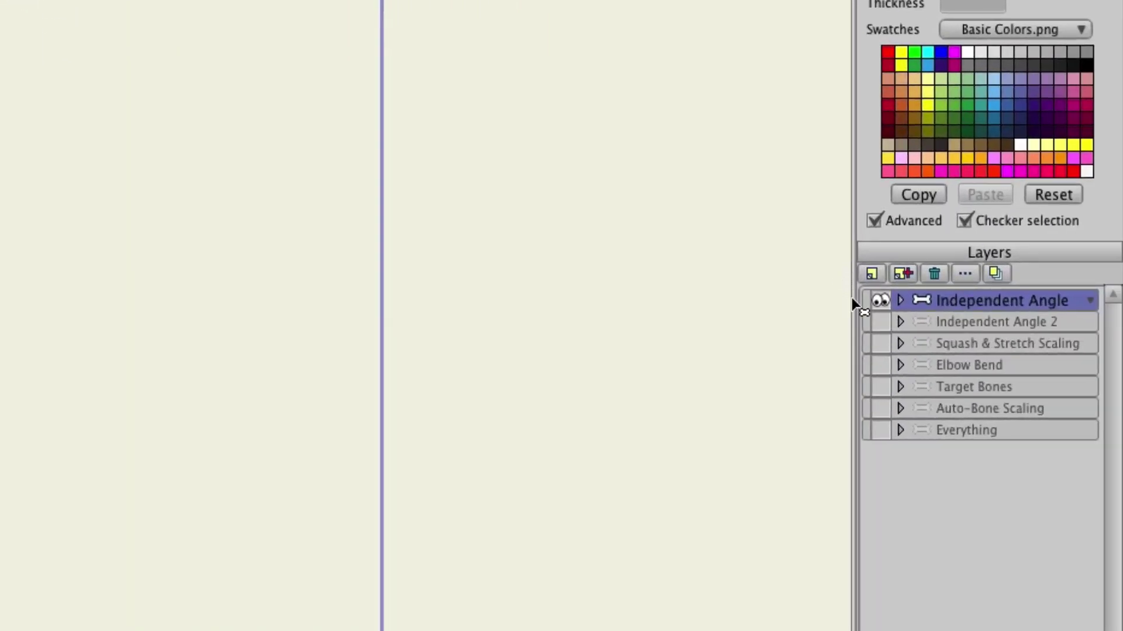
# Step: Activate the Independent Angle 2 layer and enable Independent angle on its foot bone
pyautogui.click(879, 321)
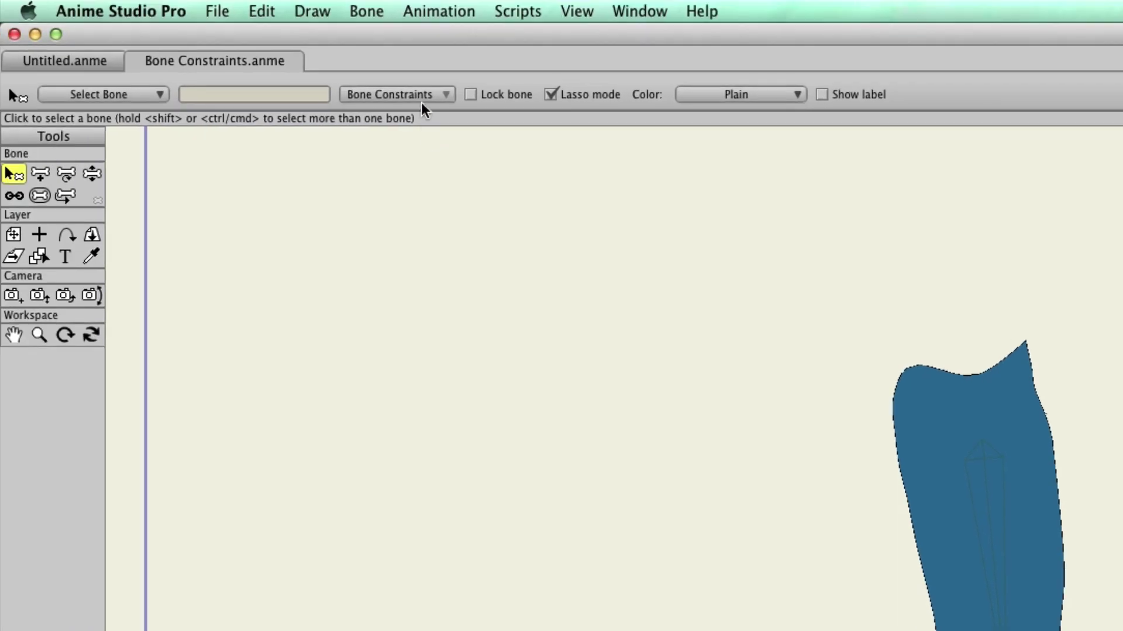
pyautogui.click(416, 97)
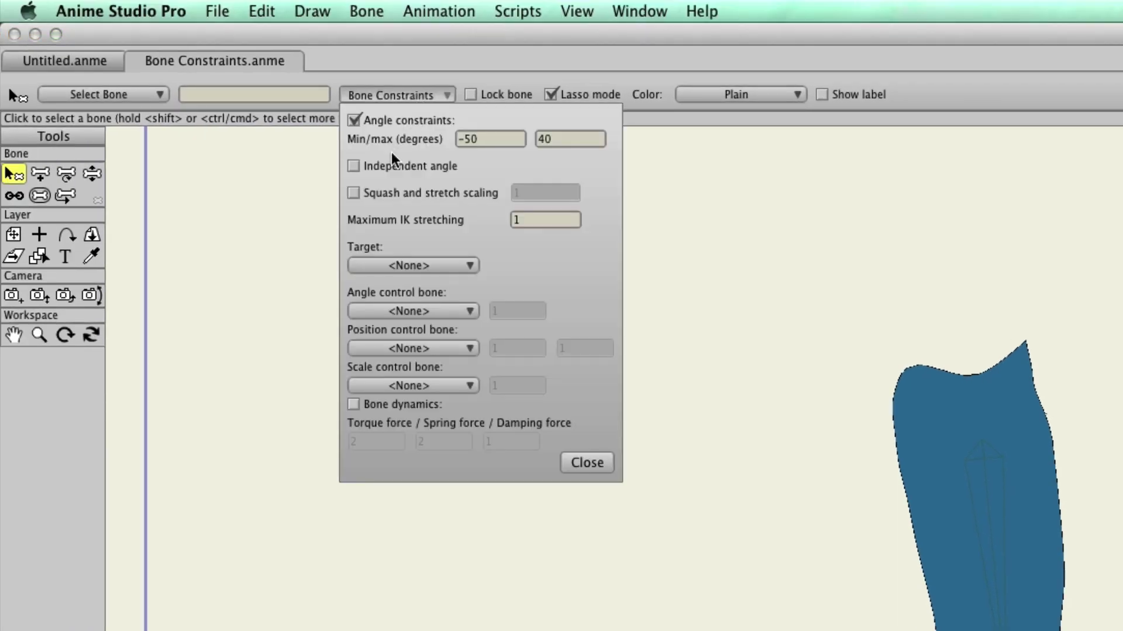
pyautogui.click(368, 169)
pyautogui.click(596, 466)
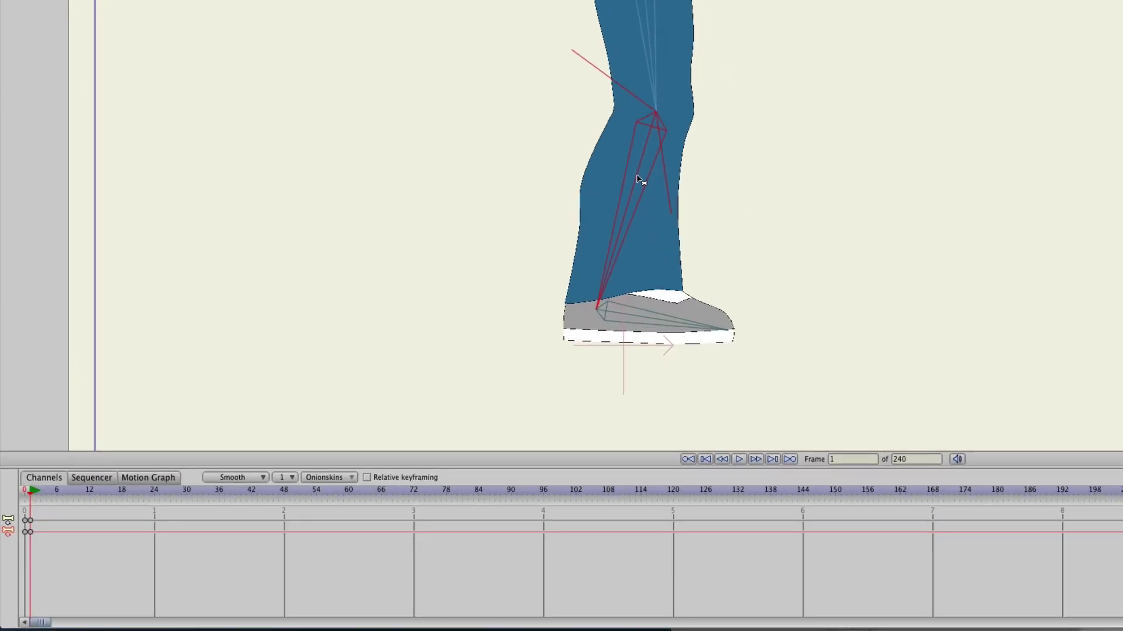
# Step: At frame 13, swing the leg up, bend the knee and tilt the toe upward
pyautogui.press('Right')
pyautogui.press('Right')
pyautogui.press('Right')
pyautogui.press('Right')
pyautogui.press('Right')
pyautogui.press('Right')
pyautogui.press('Right')
pyautogui.press('Right')
pyautogui.press('Right')
pyautogui.press('Right')
pyautogui.press('Right')
pyautogui.press('Right')
pyautogui.moveTo(639, 180); pyautogui.dragTo(734, 20)
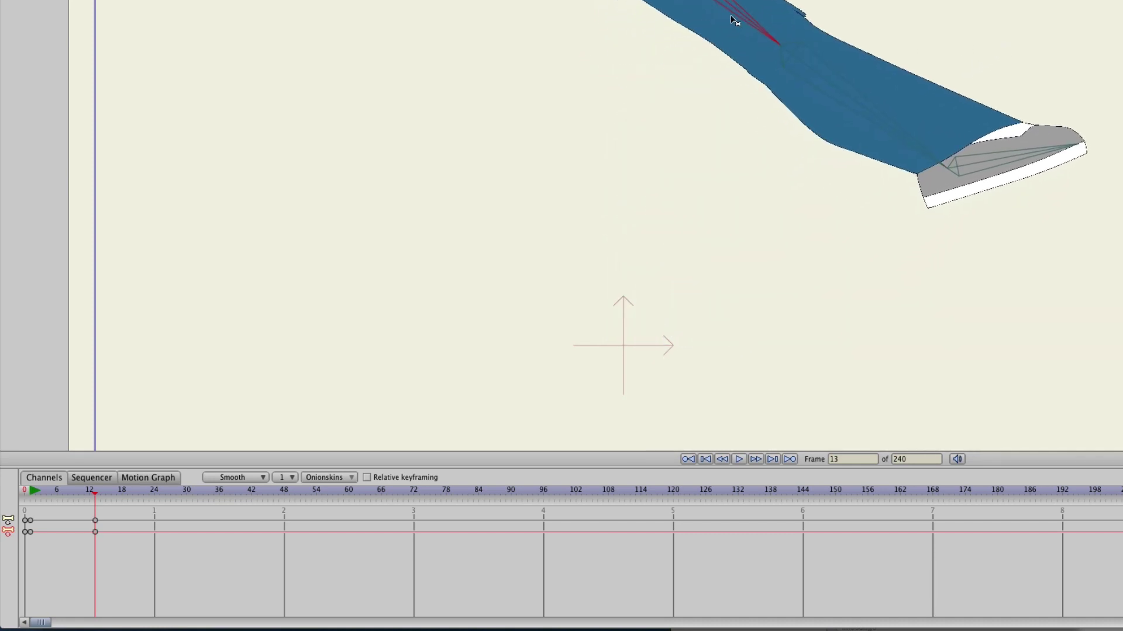
pyautogui.moveTo(819, 86); pyautogui.dragTo(741, 123)
pyautogui.moveTo(934, 232); pyautogui.dragTo(942, 224)
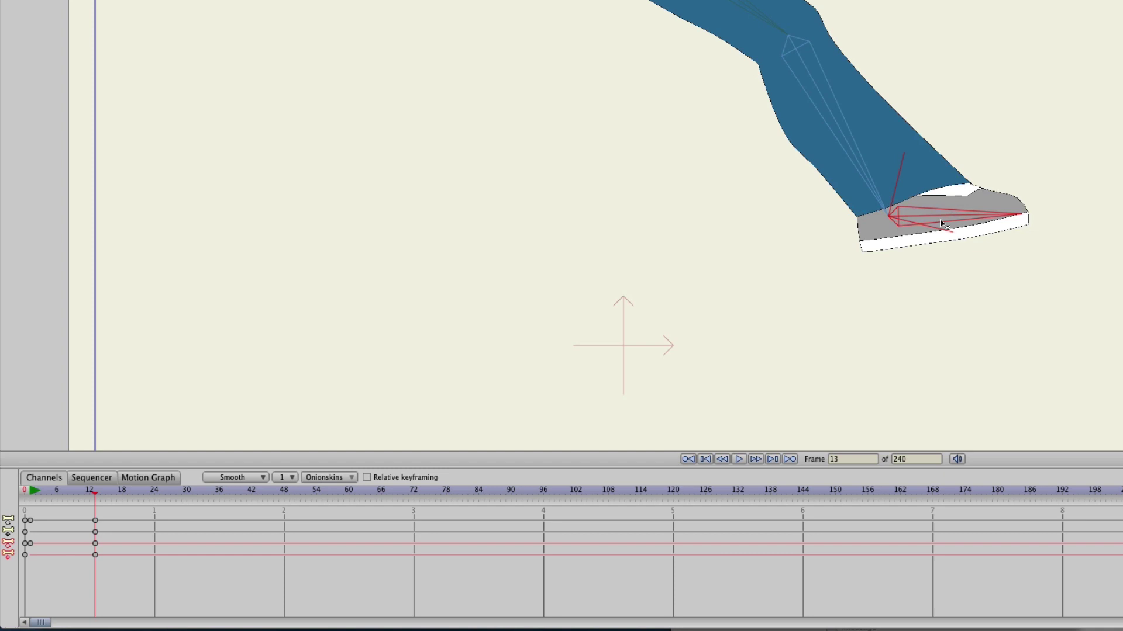
pyautogui.moveTo(940, 220); pyautogui.dragTo(939, 221)
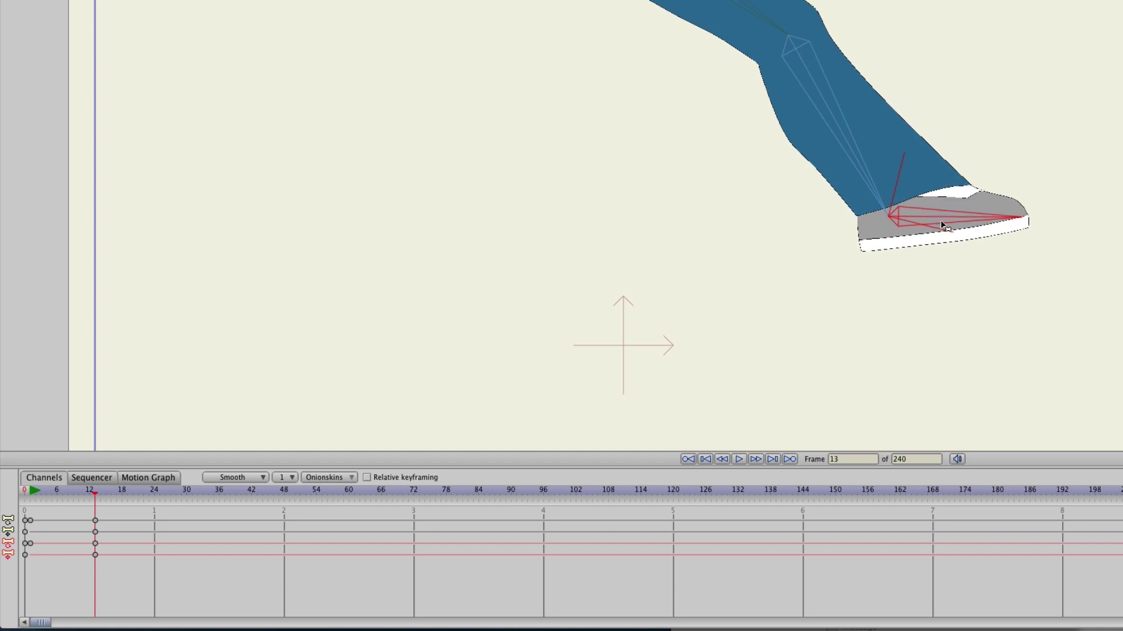
pyautogui.moveTo(91, 501)
pyautogui.mouseDown()
pyautogui.moveTo(55, 501)
pyautogui.moveTo(95, 501)
pyautogui.mouseUp()
# Step: At frame 24, swing the leg down and rotate the foot flat on the ground
pyautogui.click(155, 495)
pyautogui.moveTo(830, 95); pyautogui.dragTo(744, 245)
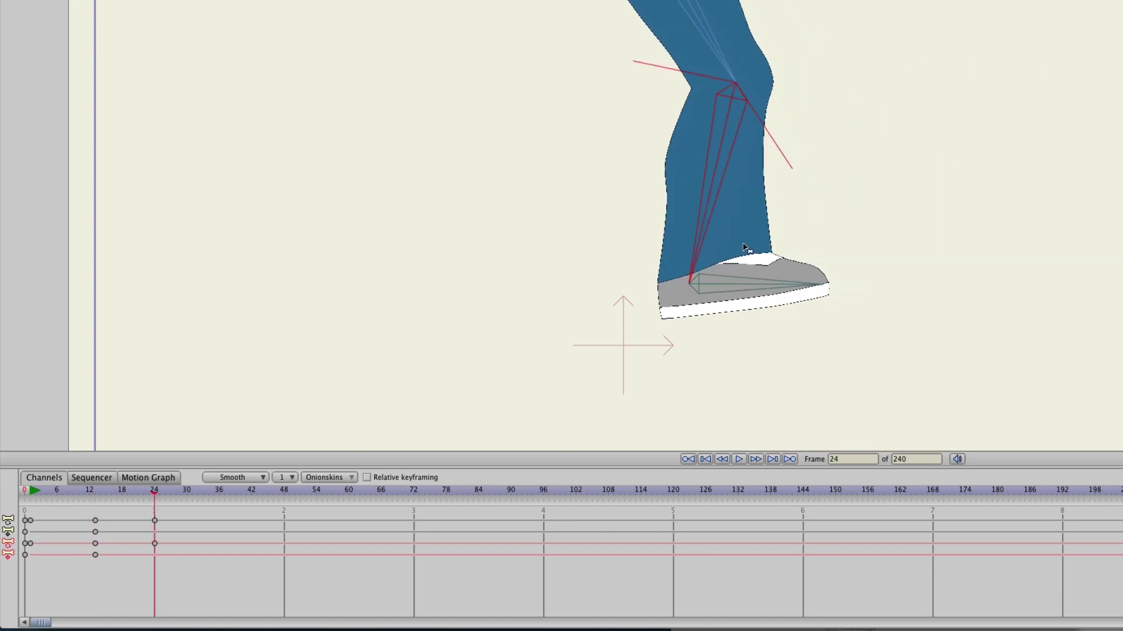
pyautogui.moveTo(752, 285); pyautogui.dragTo(750, 294)
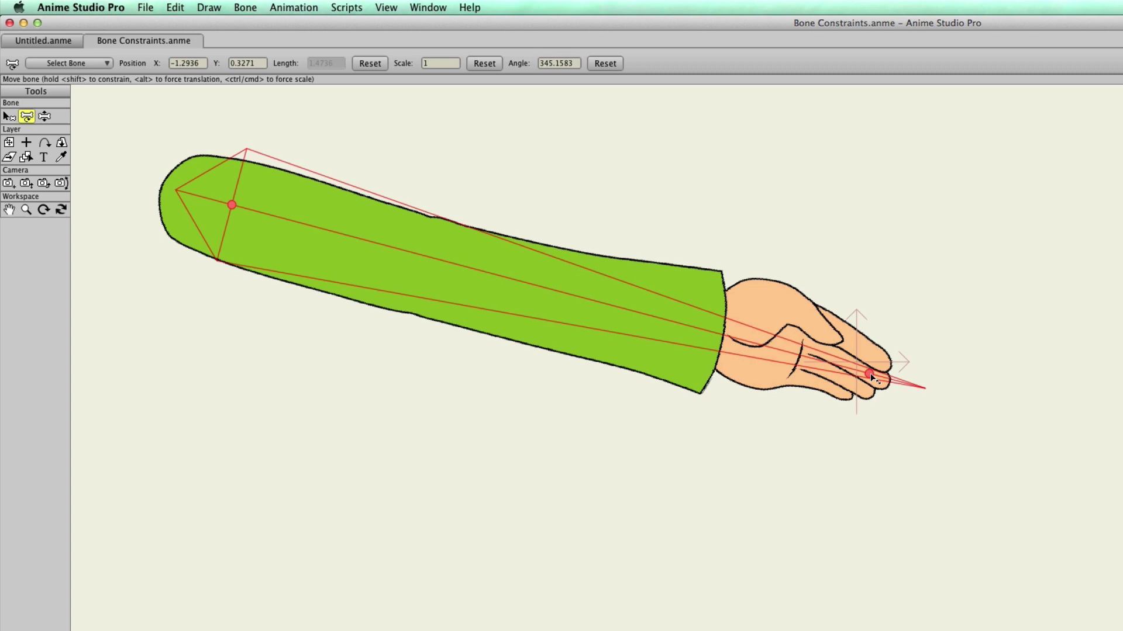
# Step: Pull the hand bone tip outward to scale arm bone B1 to 1.81
pyautogui.moveTo(870, 373); pyautogui.dragTo(928, 399)
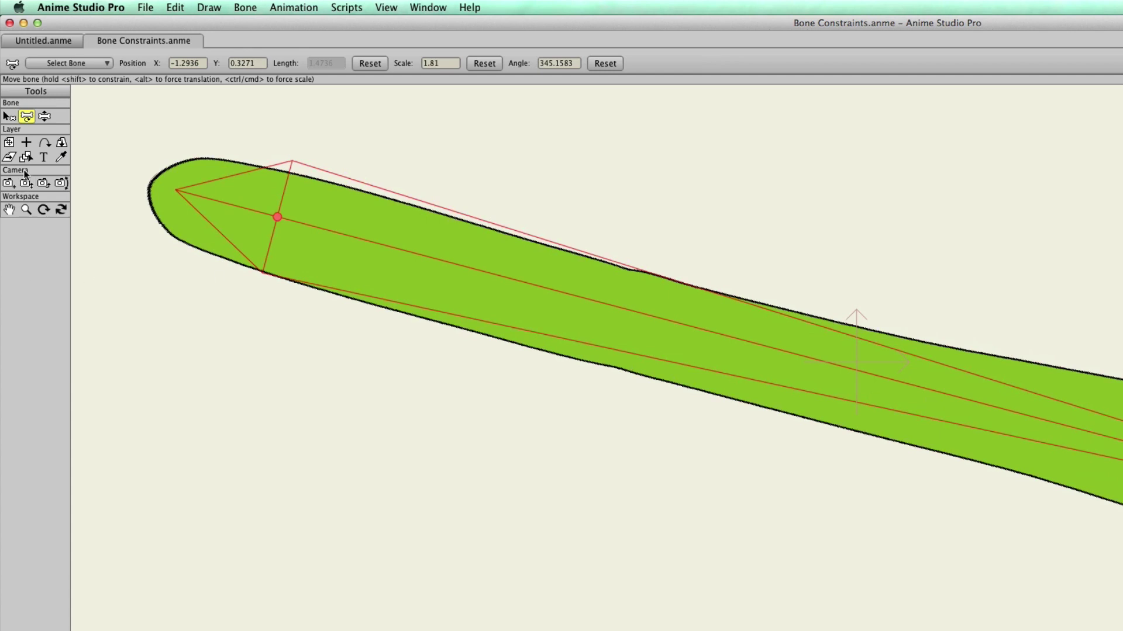
pyautogui.click(9, 116)
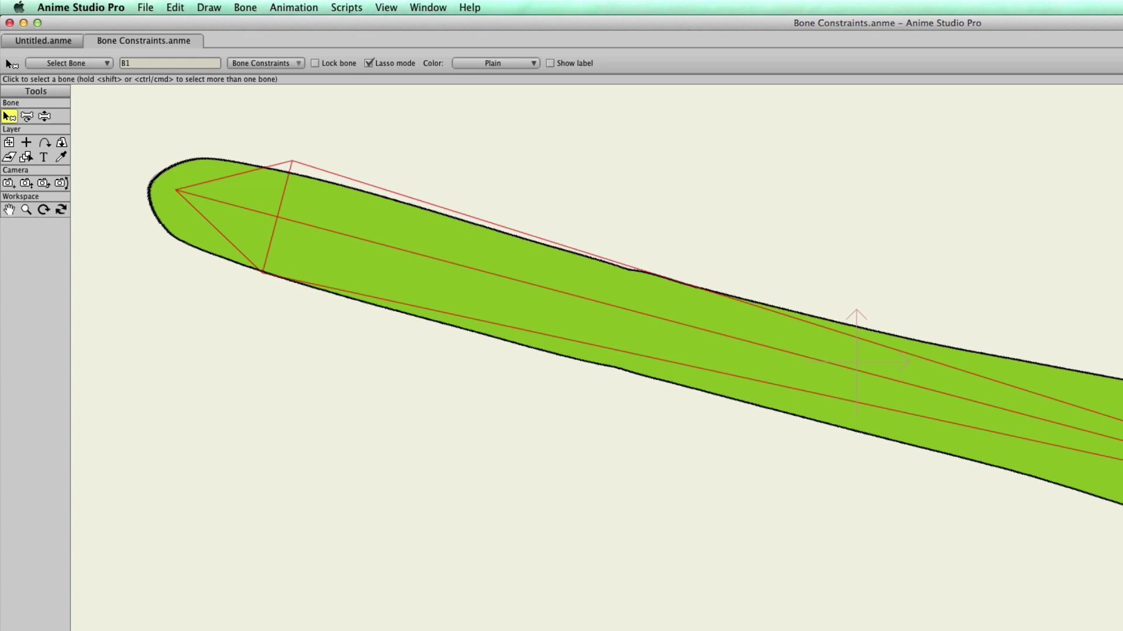
# Step: Undo the arm stretch and enable Squash and stretch scaling at 1 for bone B1
pyautogui.press('super+z')
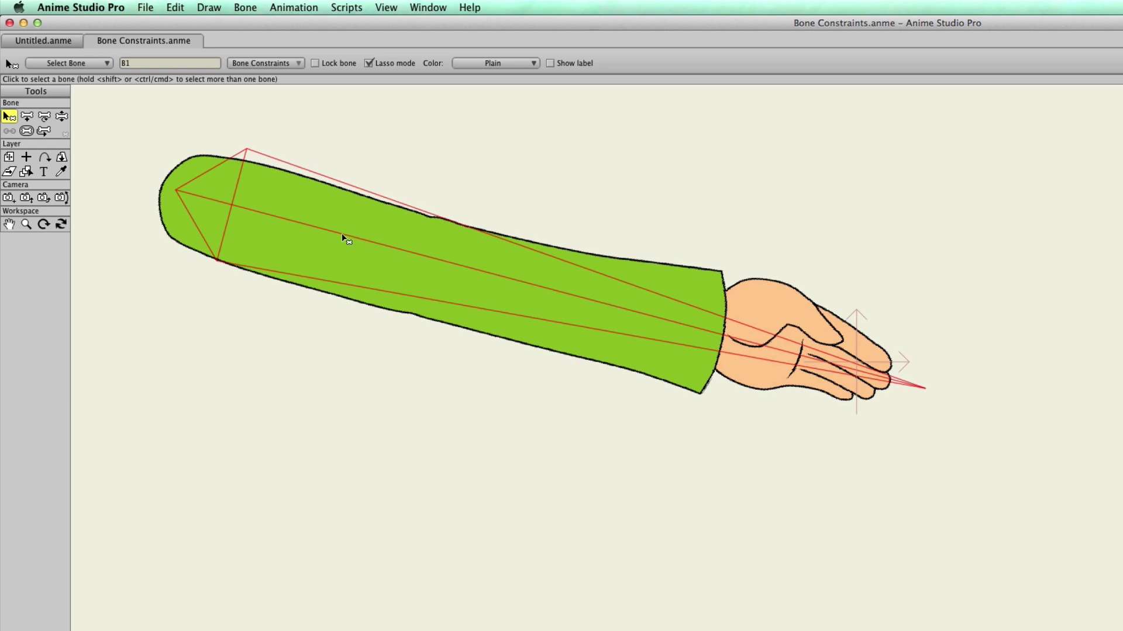
pyautogui.click(267, 64)
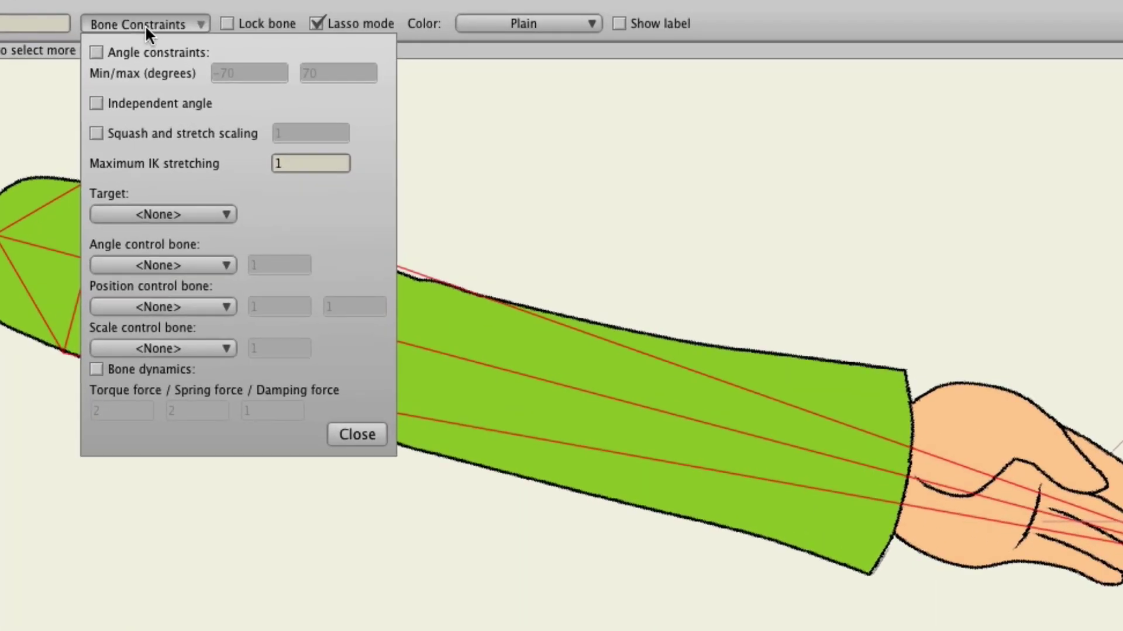
pyautogui.click(152, 135)
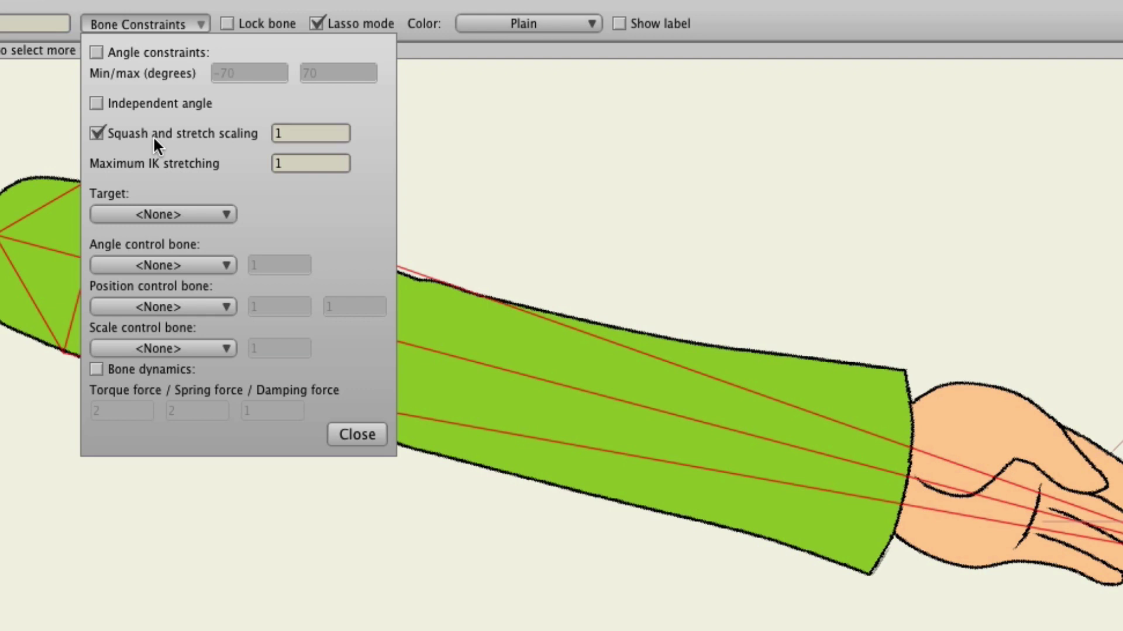
pyautogui.click(365, 438)
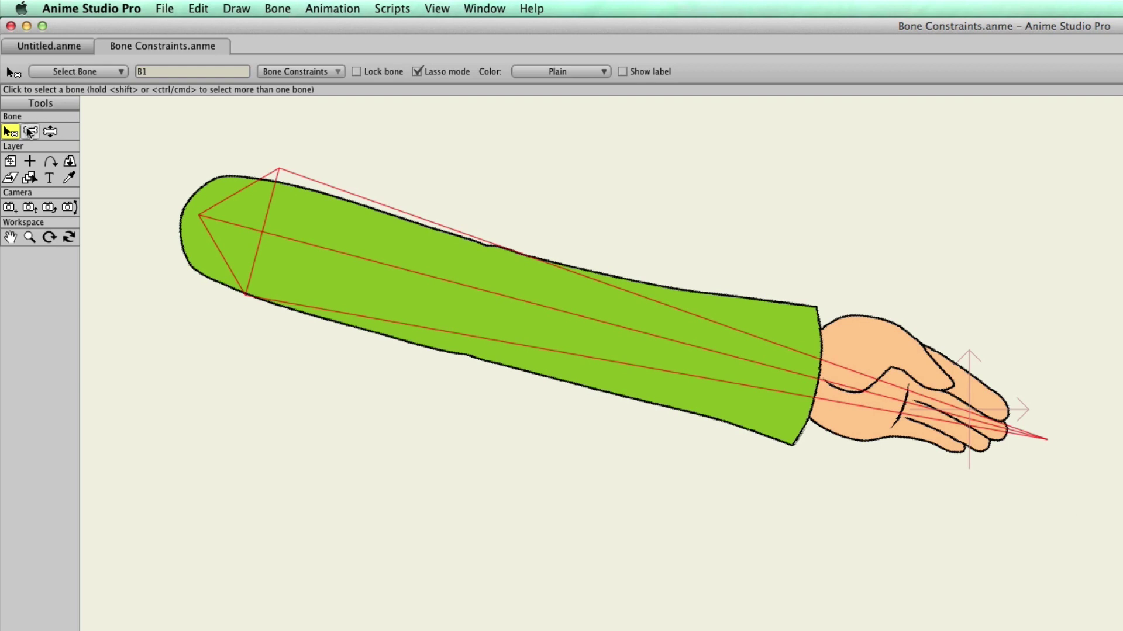
# Step: Scale bone B1 down to 0.6849 with Transform Bone, squashing the sleeve shorter and thicker
pyautogui.click(29, 132)
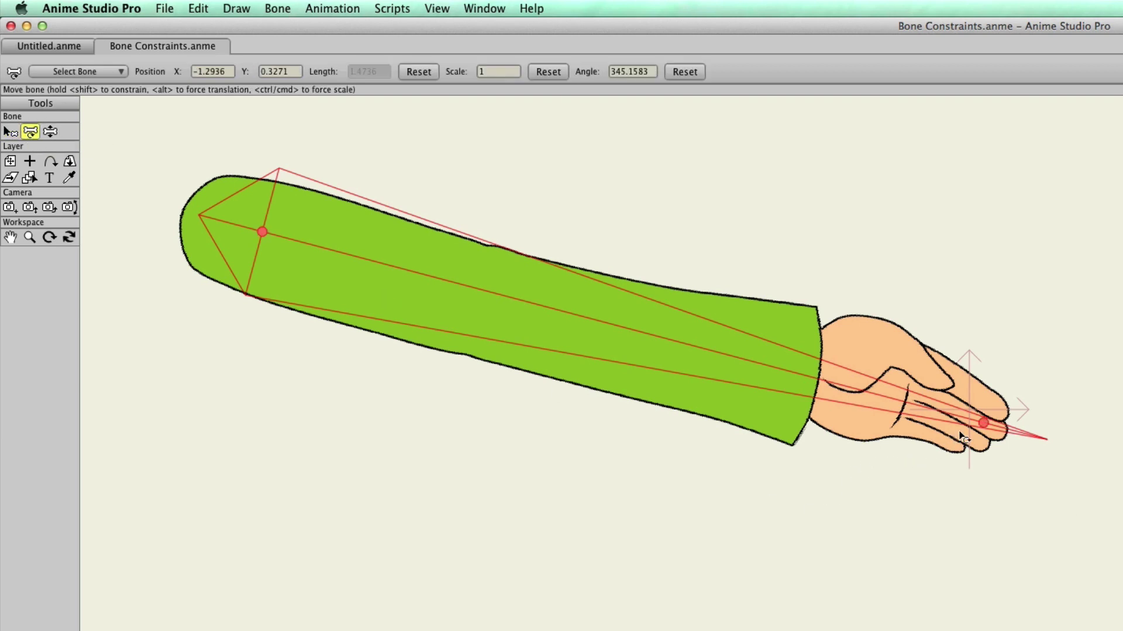
pyautogui.moveTo(983, 422); pyautogui.dragTo(950, 460)
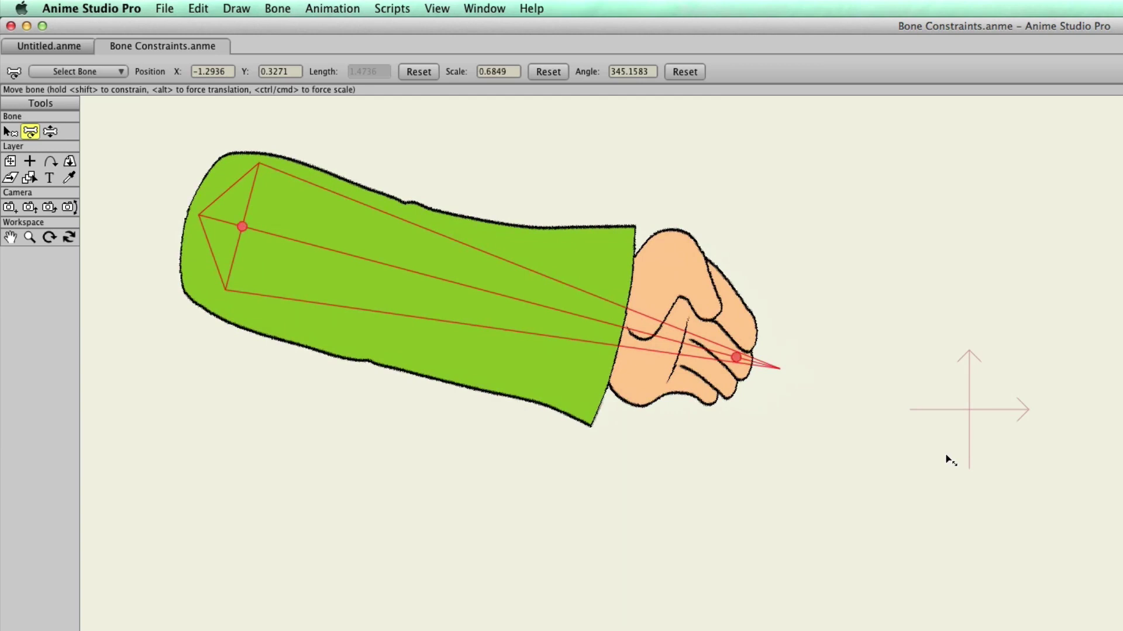
# Step: Set bone B1's Squash and stretch scaling to 0.5 in Bone Constraints
pyautogui.click(9, 133)
pyautogui.click(286, 72)
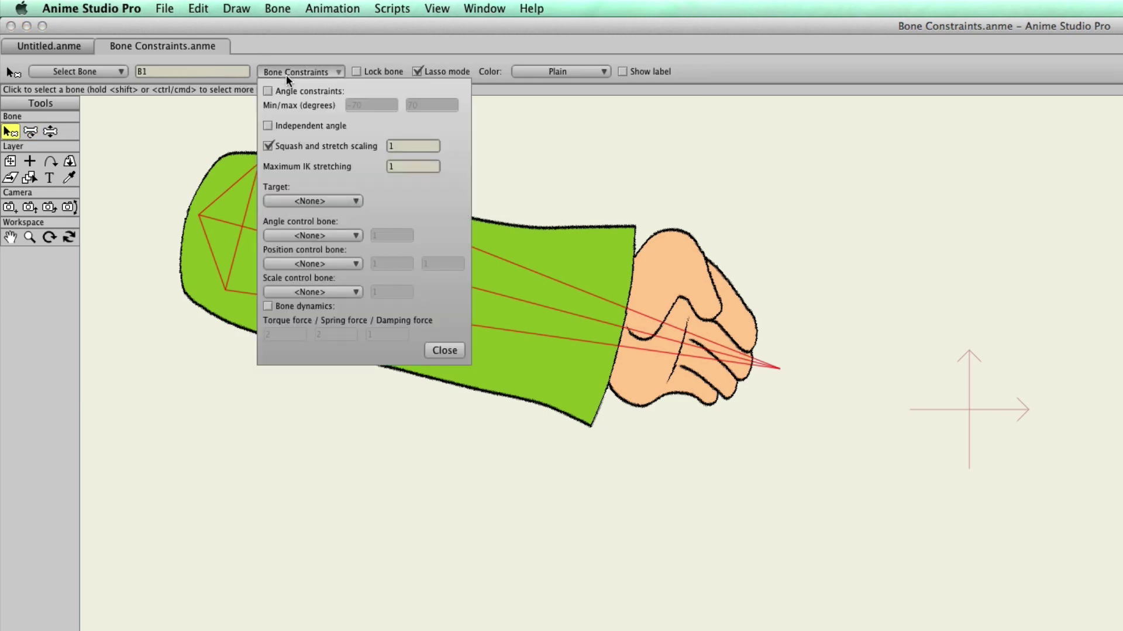
pyautogui.click(410, 145)
pyautogui.write('.5')
pyautogui.click(444, 350)
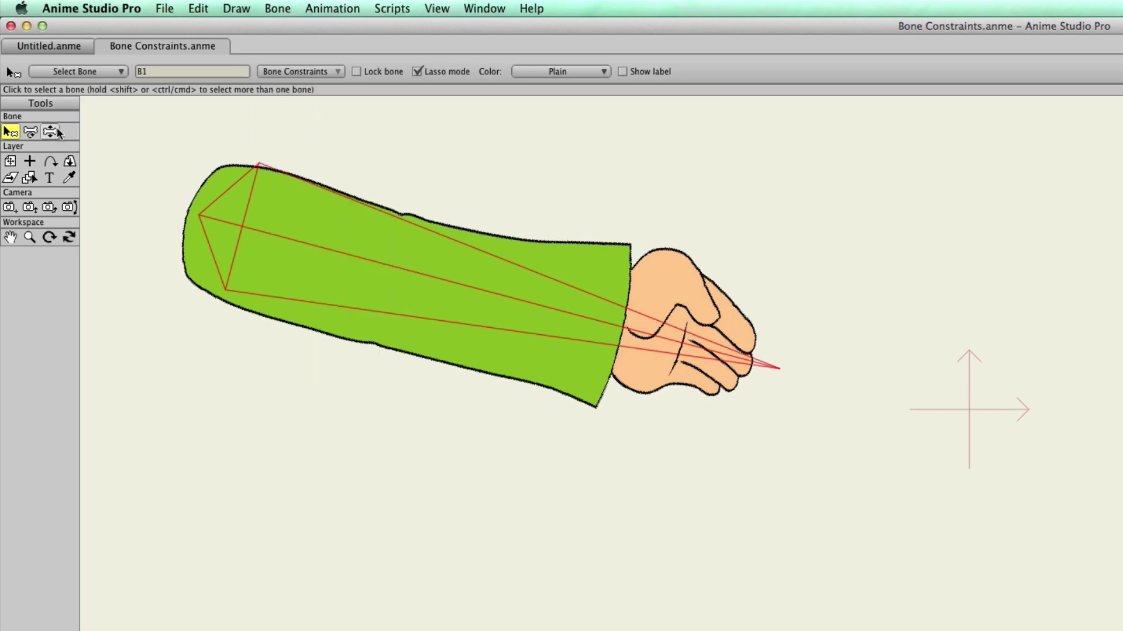
# Step: Drag the arm to test the reduced squash bulge
pyautogui.click(50, 131)
pyautogui.moveTo(673, 358); pyautogui.dragTo(733, 366)
pyautogui.click(31, 131)
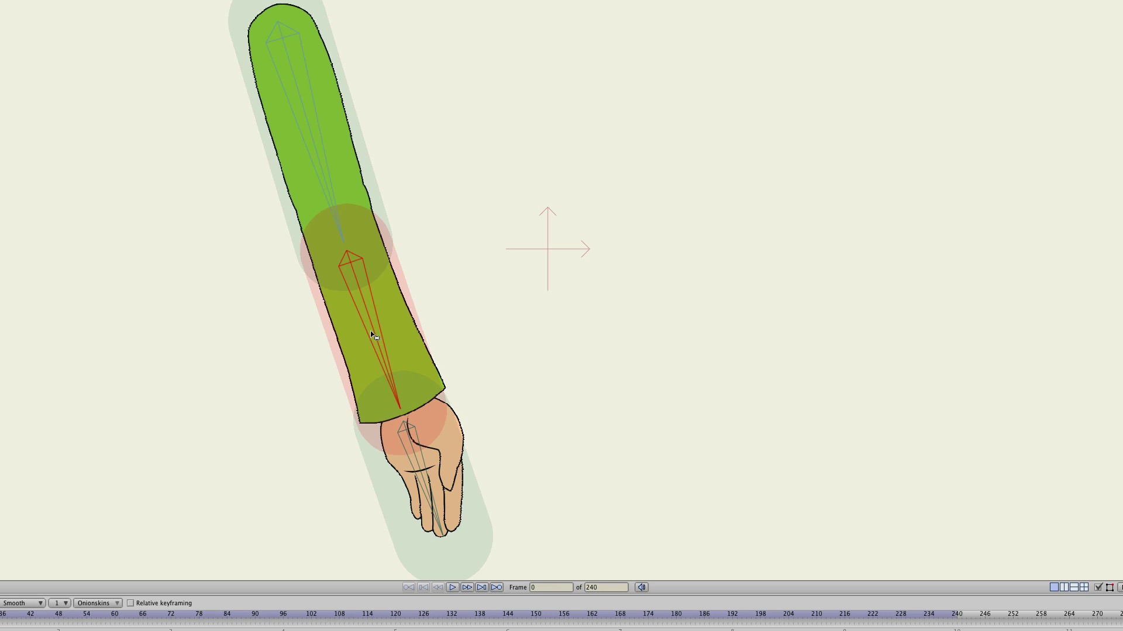
# Step: Swing the forearm around the elbow, first up and out, then down to a flatter pose
pyautogui.moveTo(372, 337); pyautogui.dragTo(414, 121)
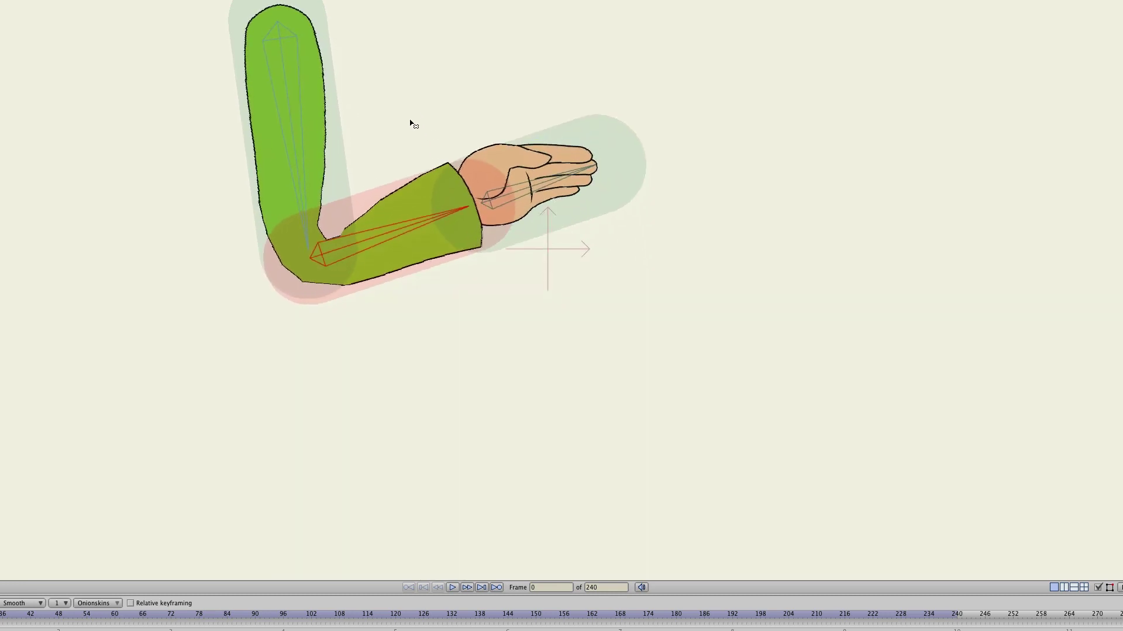
pyautogui.moveTo(387, 243); pyautogui.dragTo(407, 196)
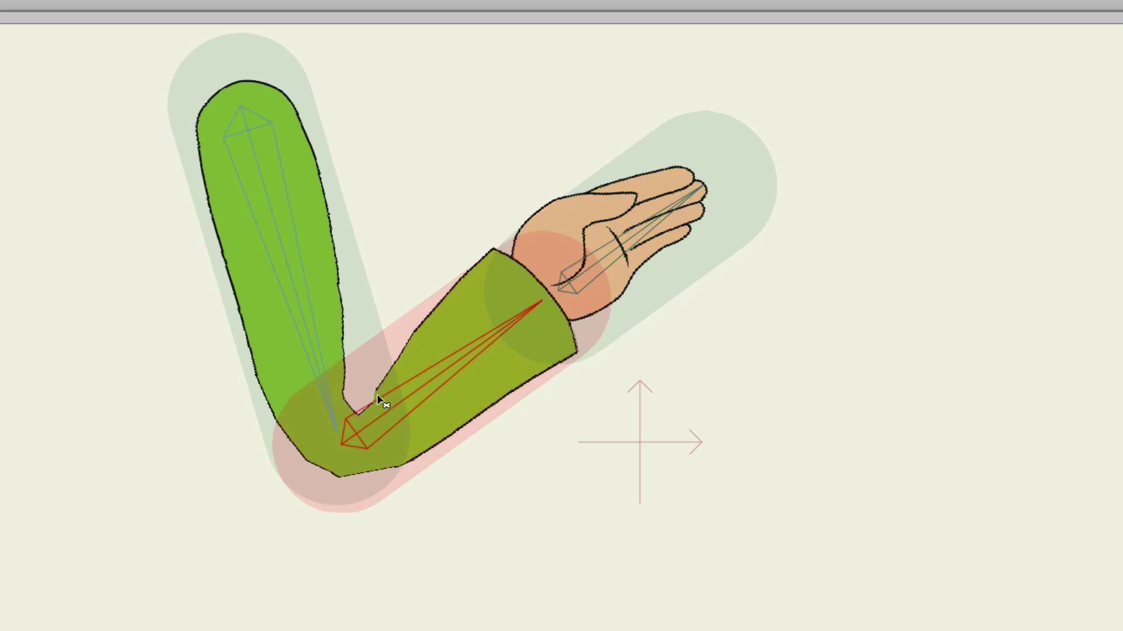
pyautogui.moveTo(426, 394); pyautogui.dragTo(377, 383)
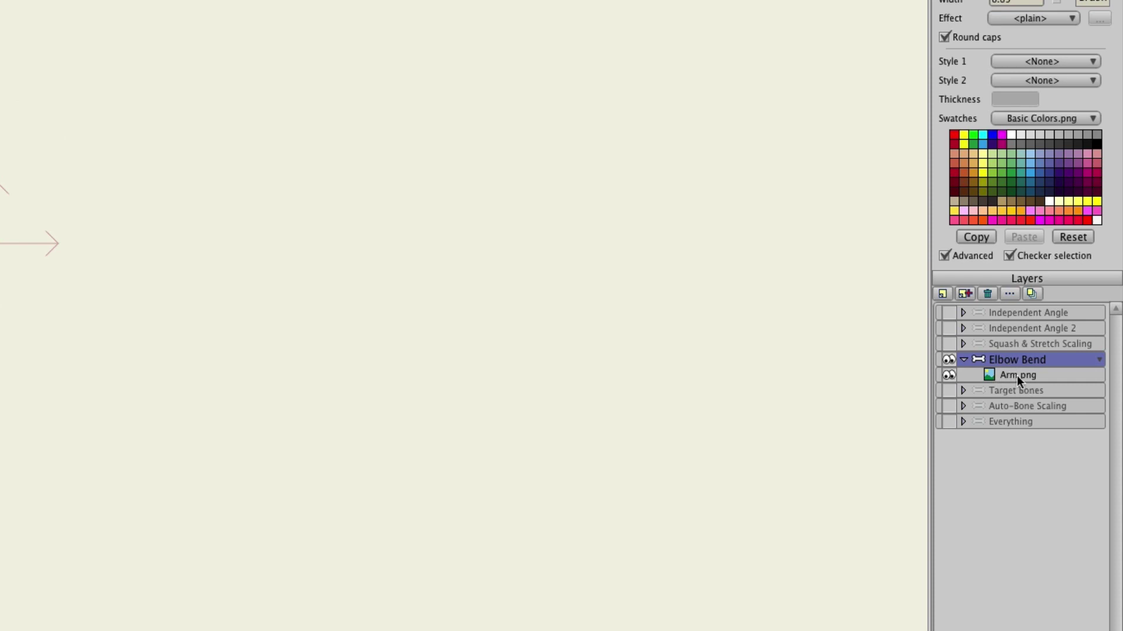
# Step: Select the Arm.png image layer inside the Elbow Bend group
pyautogui.click(1016, 375)
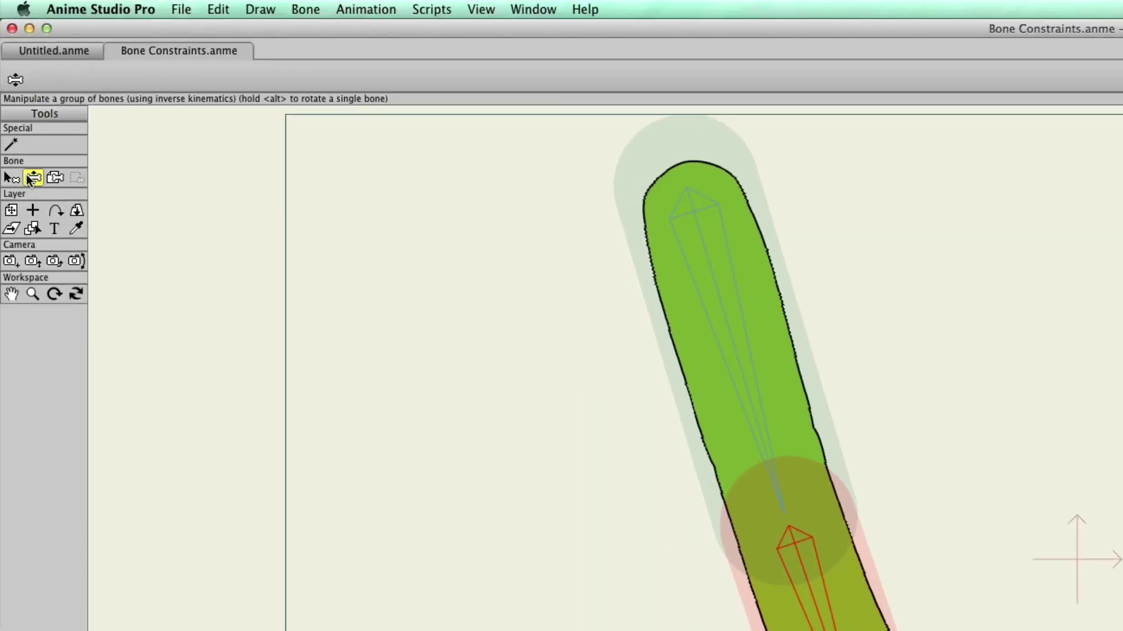
# Step: Lasso both arm bones and create a smooth joint for the bone pair
pyautogui.click(11, 178)
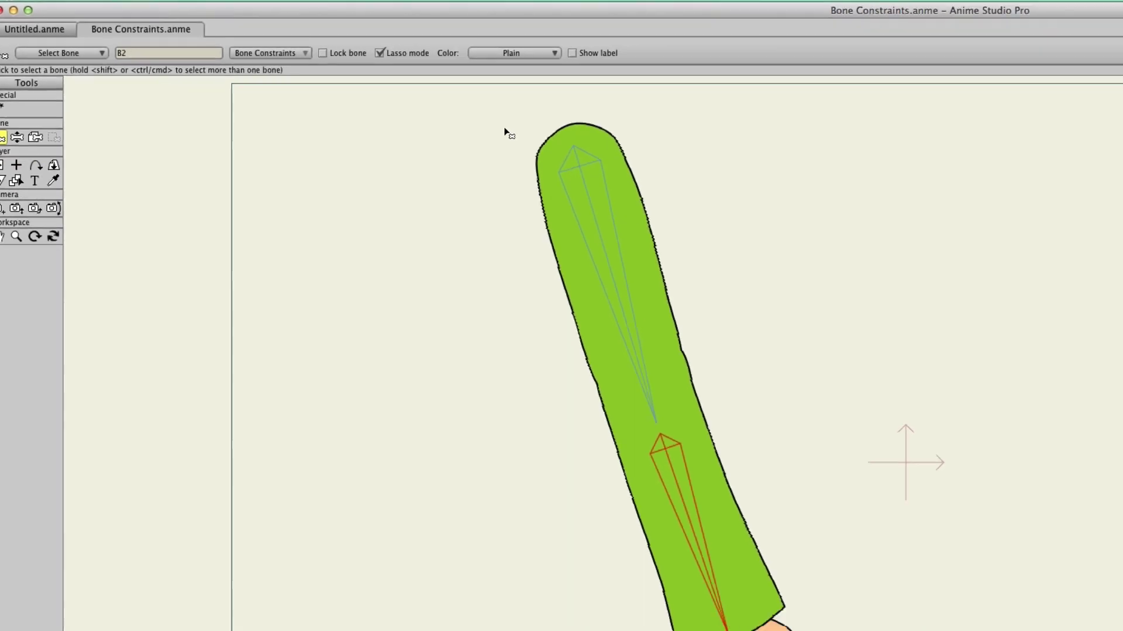
pyautogui.moveTo(605, 168)
pyautogui.mouseDown()
pyautogui.moveTo(552, 366)
pyautogui.moveTo(659, 630)
pyautogui.moveTo(803, 630)
pyautogui.mouseUp()
pyautogui.moveTo(517, 486)
pyautogui.mouseDown()
pyautogui.moveTo(585, 485)
pyautogui.moveTo(622, 449)
pyautogui.moveTo(654, 340)
pyautogui.moveTo(643, 251)
pyautogui.moveTo(567, 139)
pyautogui.moveTo(490, 84)
pyautogui.moveTo(449, 69)
pyautogui.moveTo(384, 86)
pyautogui.mouseUp()
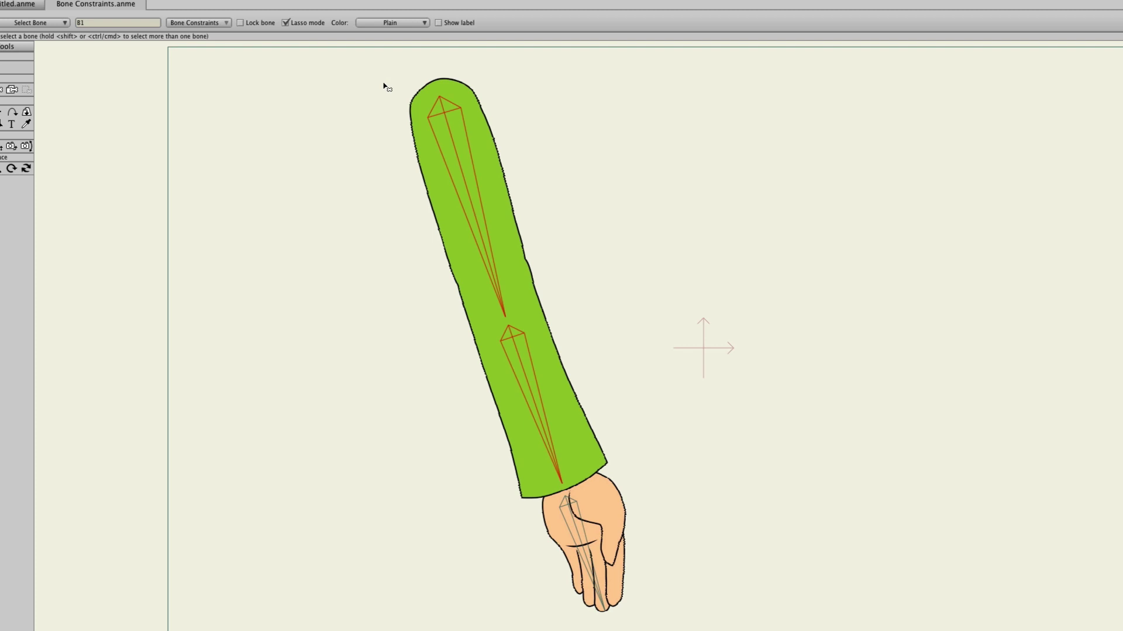
pyautogui.click(175, 0)
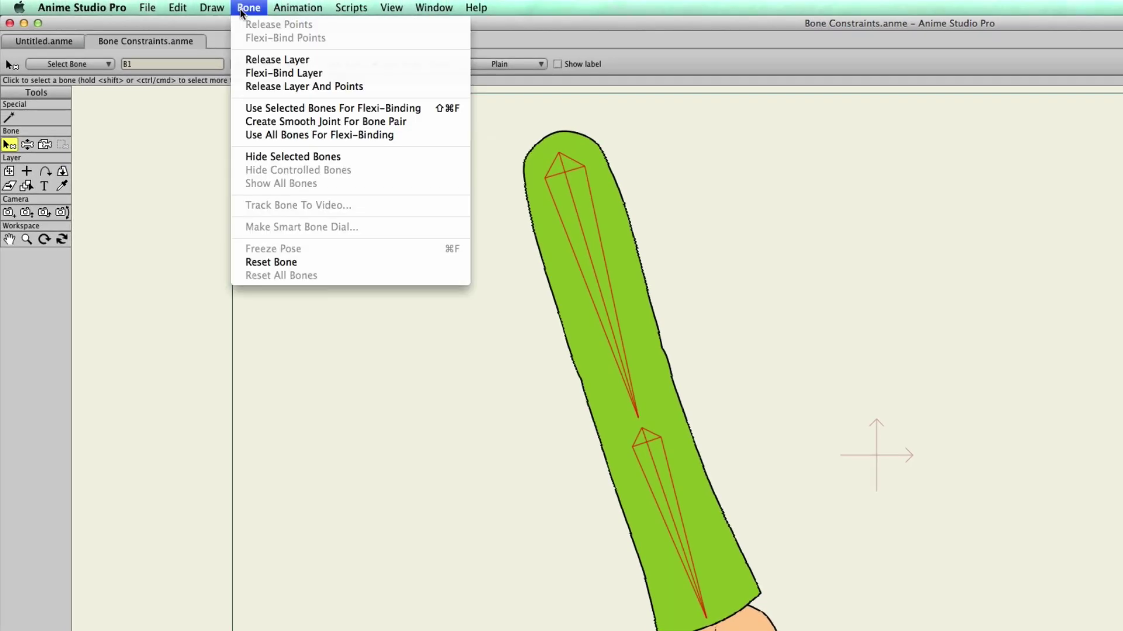
pyautogui.click(278, 121)
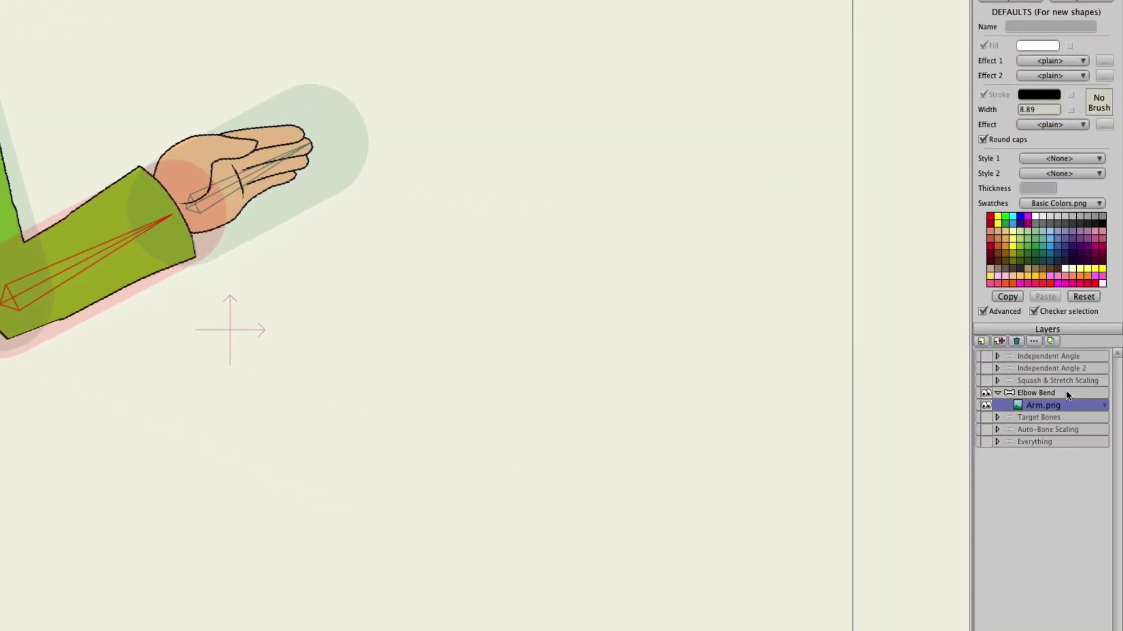
# Step: Select Arm.png and drag the arm image left, off its bones, with Transform Layer
pyautogui.click(1051, 403)
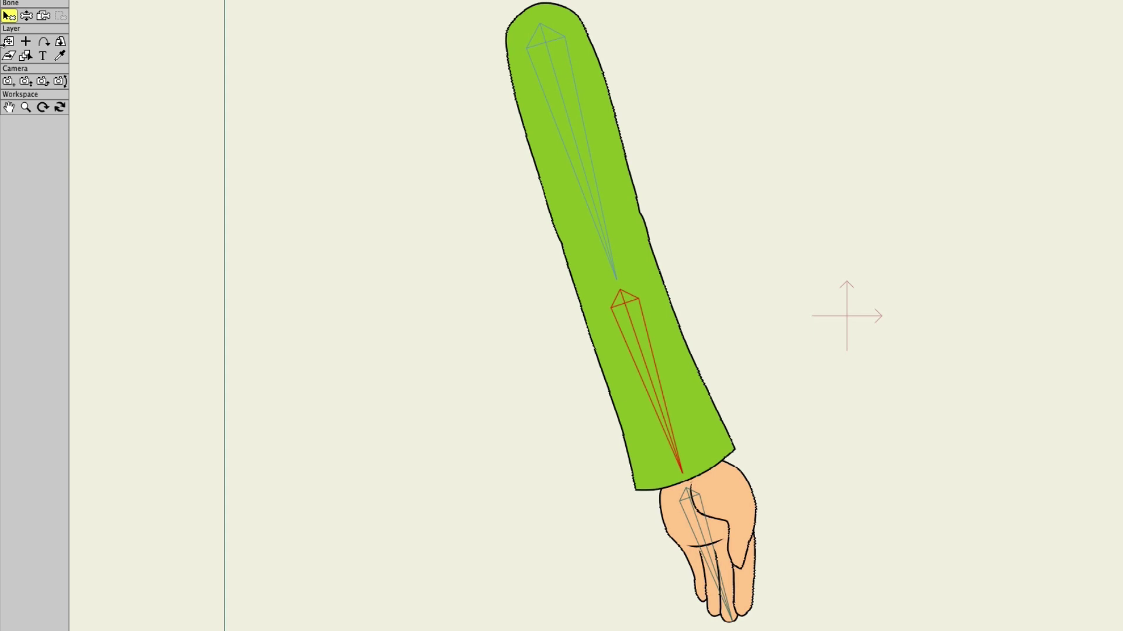
pyautogui.click(8, 48)
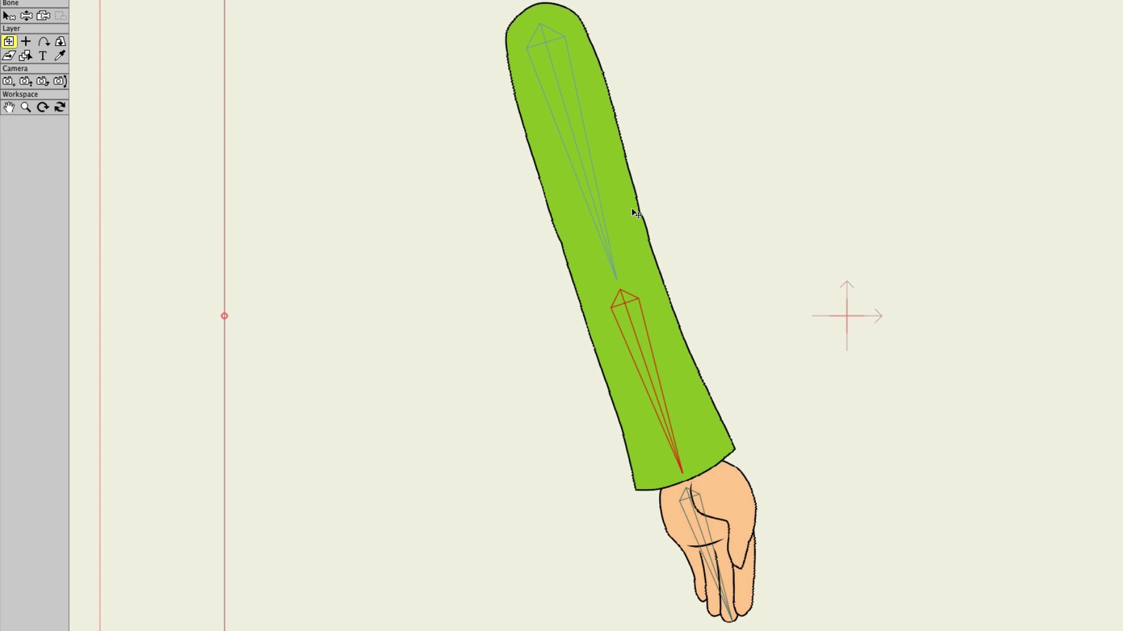
pyautogui.moveTo(634, 212); pyautogui.dragTo(553, 226)
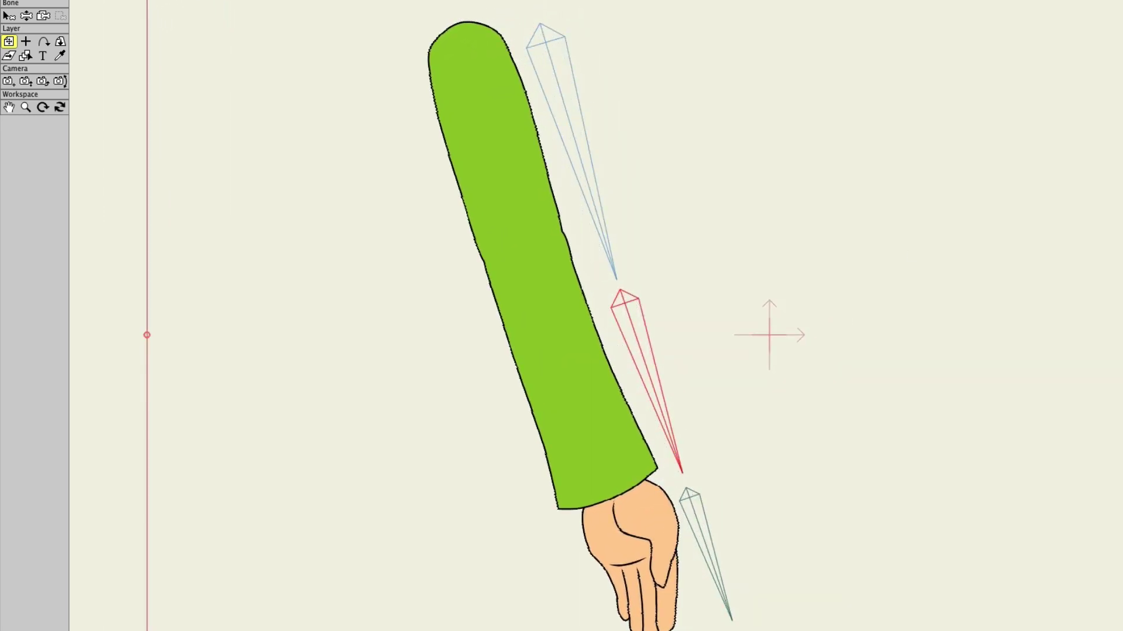
# Step: Test-bend the forearm, reset it, then move the Arm.png image further left and down
pyautogui.click(26, 16)
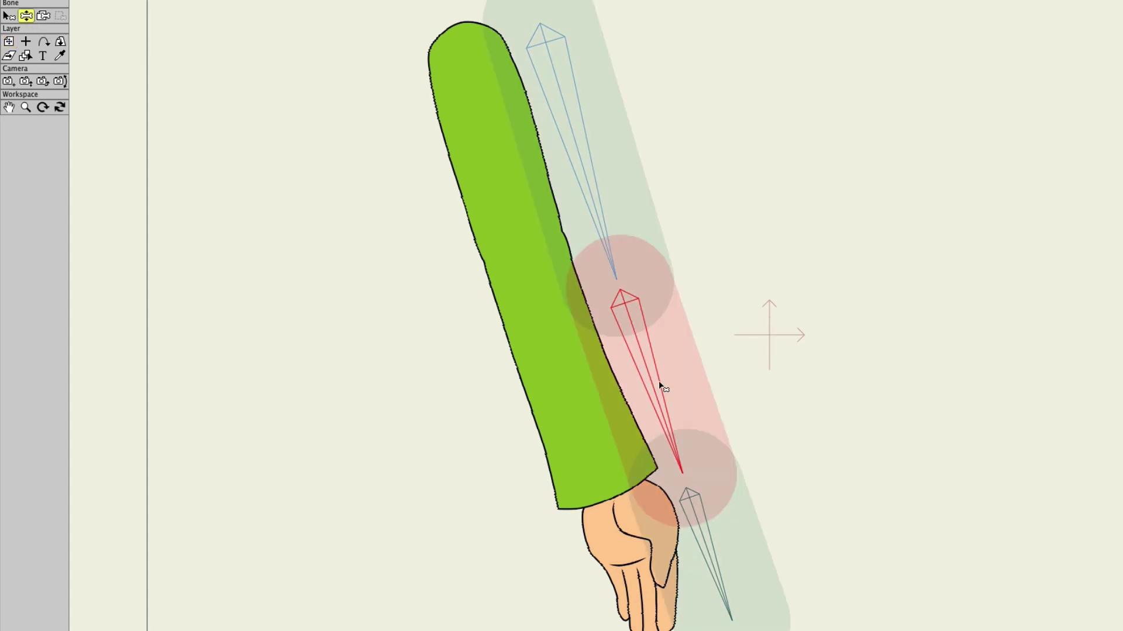
pyautogui.moveTo(658, 382); pyautogui.dragTo(738, 125)
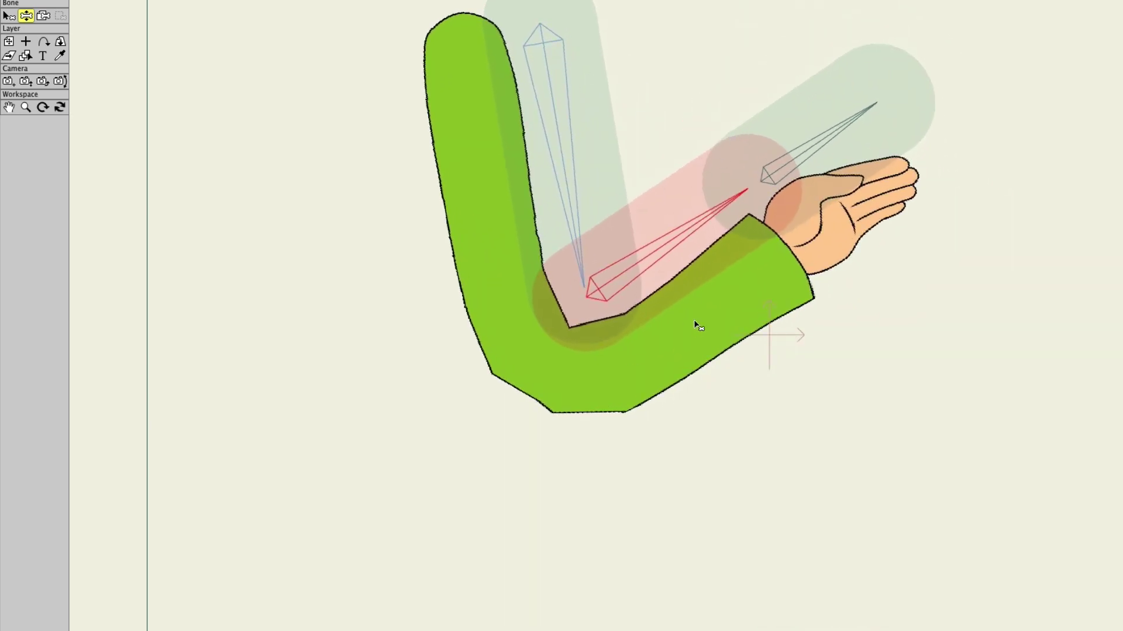
pyautogui.press('super+r')
pyautogui.click(8, 41)
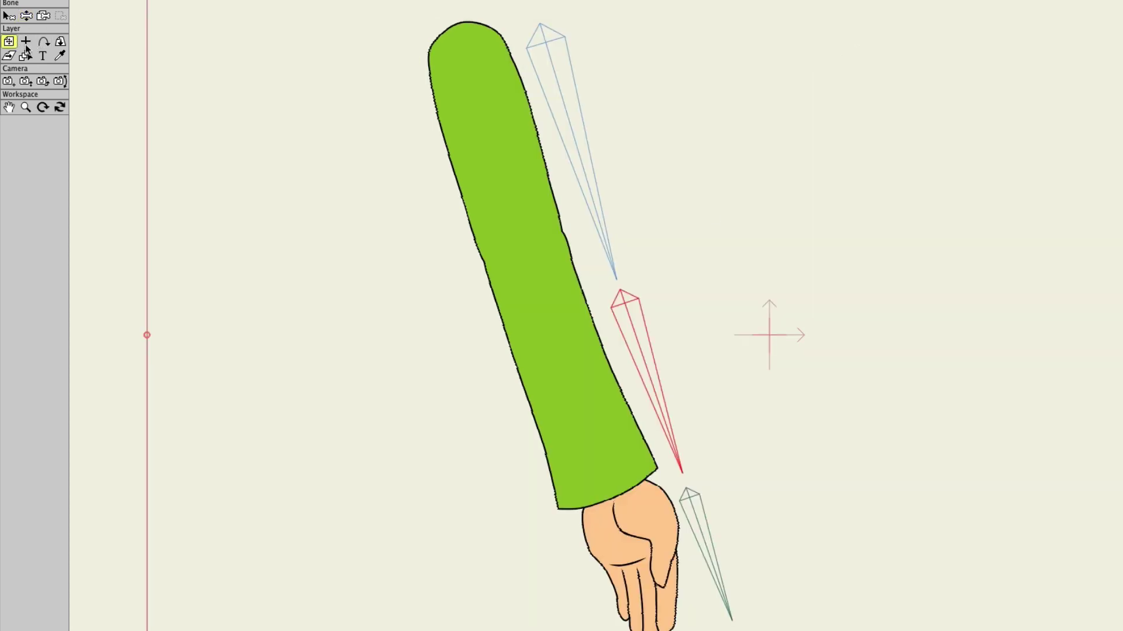
pyautogui.moveTo(538, 293); pyautogui.dragTo(405, 329)
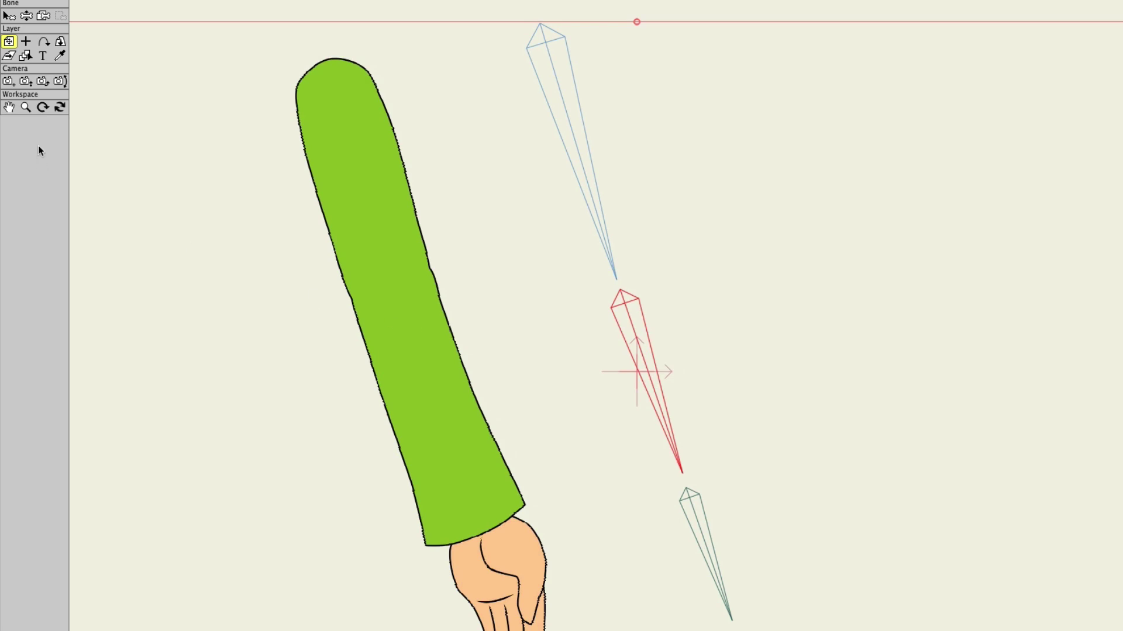
# Step: Rotate the red forearm bone up around the elbow so the sleeve forms a U
pyautogui.click(26, 16)
pyautogui.moveTo(660, 415); pyautogui.dragTo(683, 110)
pyautogui.scroll(-2, 683, 110)
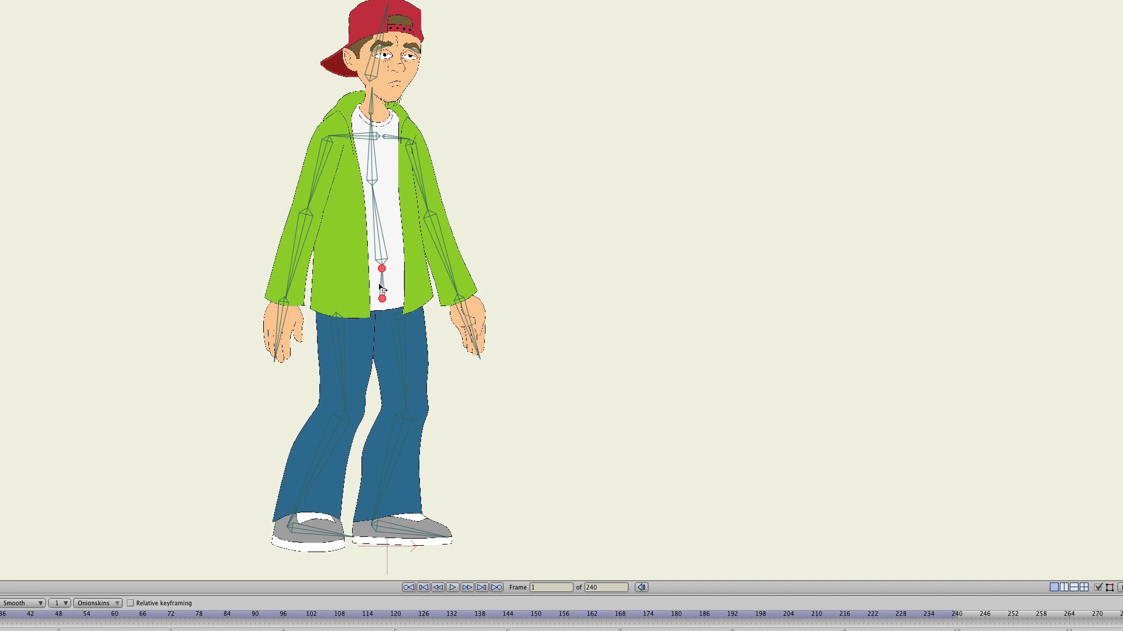
# Step: Drag the root bone to shift the character, then select the thigh bone
pyautogui.moveTo(383, 301); pyautogui.dragTo(418, 294)
pyautogui.click(404, 360)
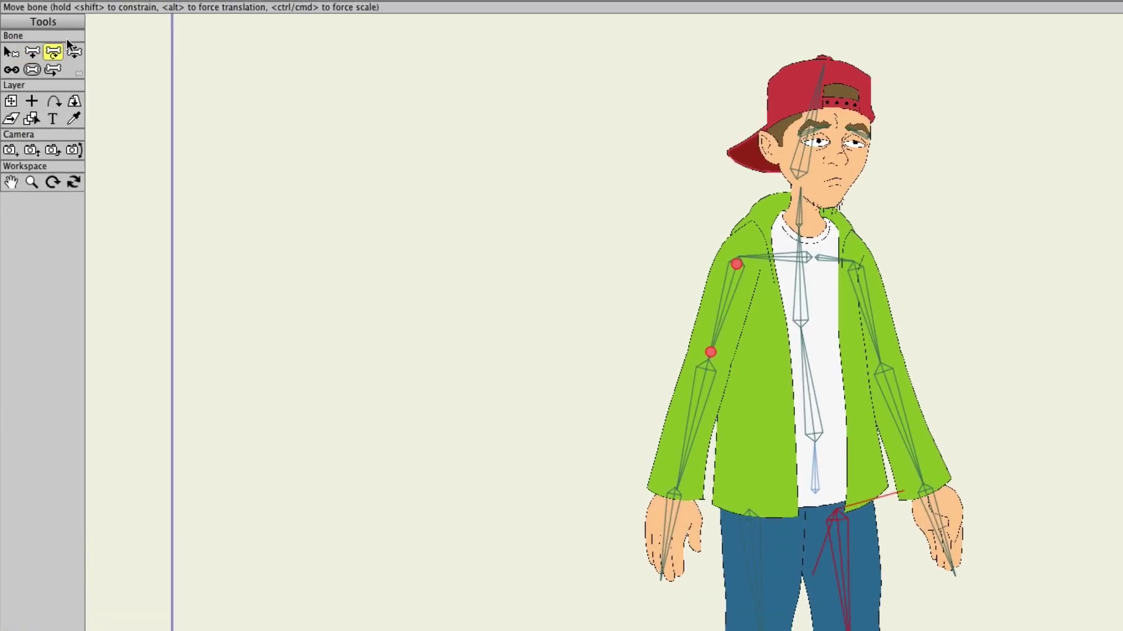
# Step: Add bones at both feet and rename them Target 1 and Target 2
pyautogui.click(34, 54)
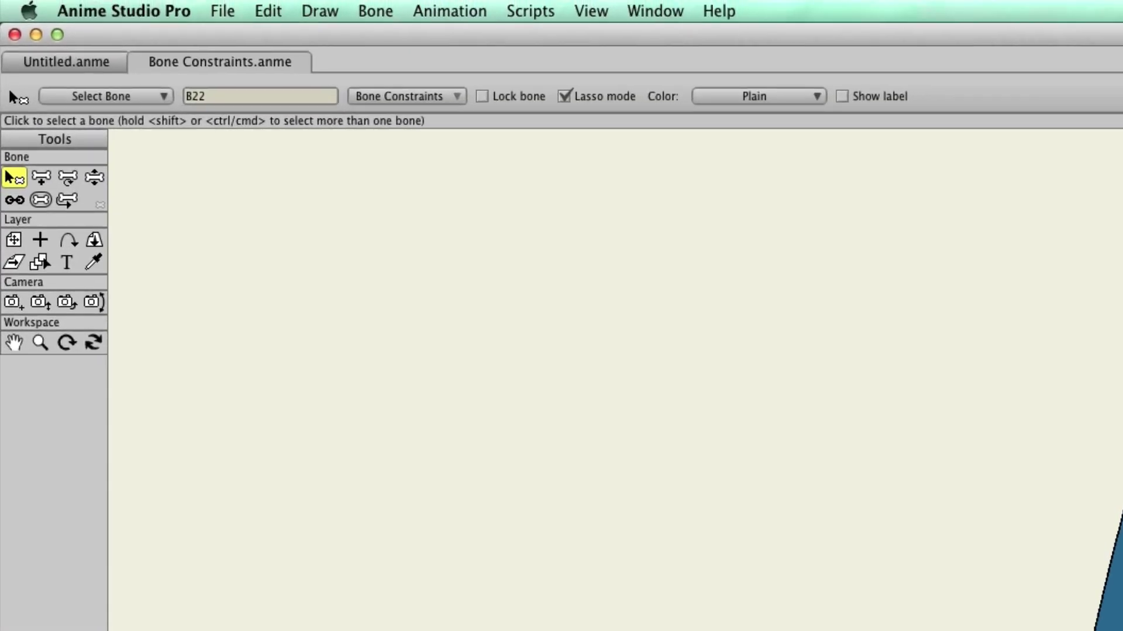
pyautogui.click(252, 101)
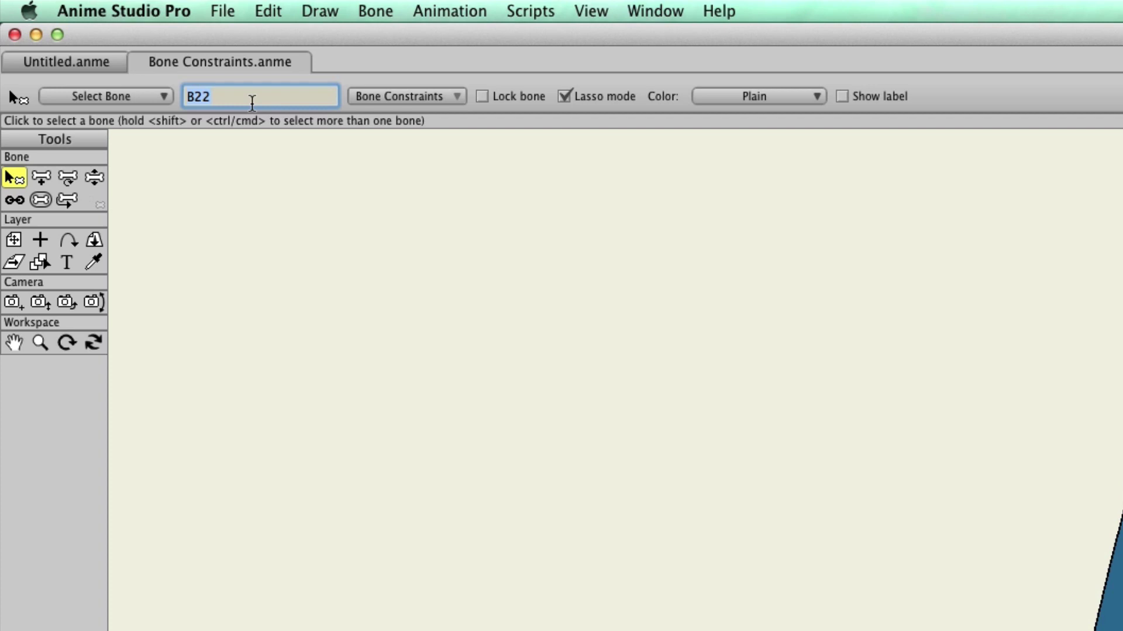
pyautogui.write('Target 1')
pyautogui.write(' 2')
pyautogui.press('Return')
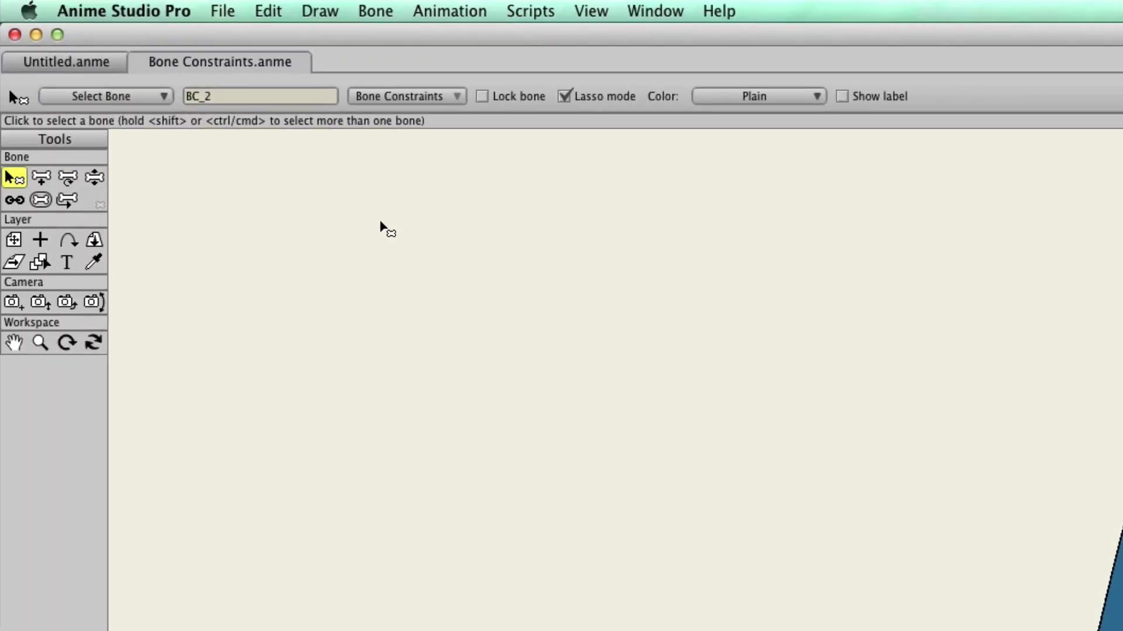
# Step: Set bone BC_2's constraint target to Target 1
pyautogui.click(22, 1)
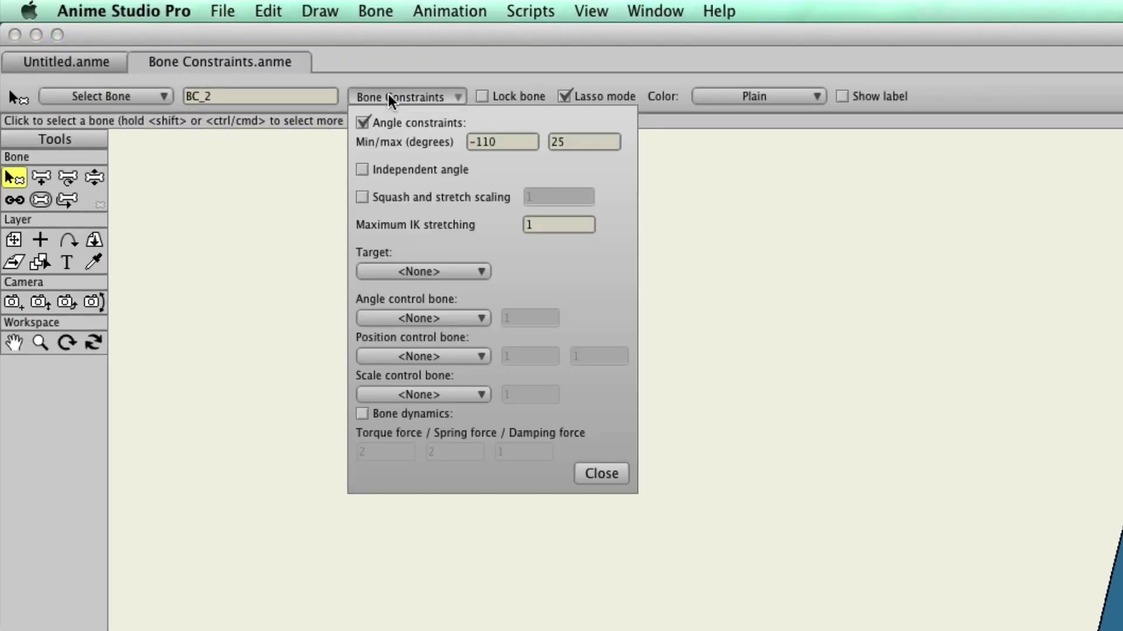
pyautogui.click(437, 272)
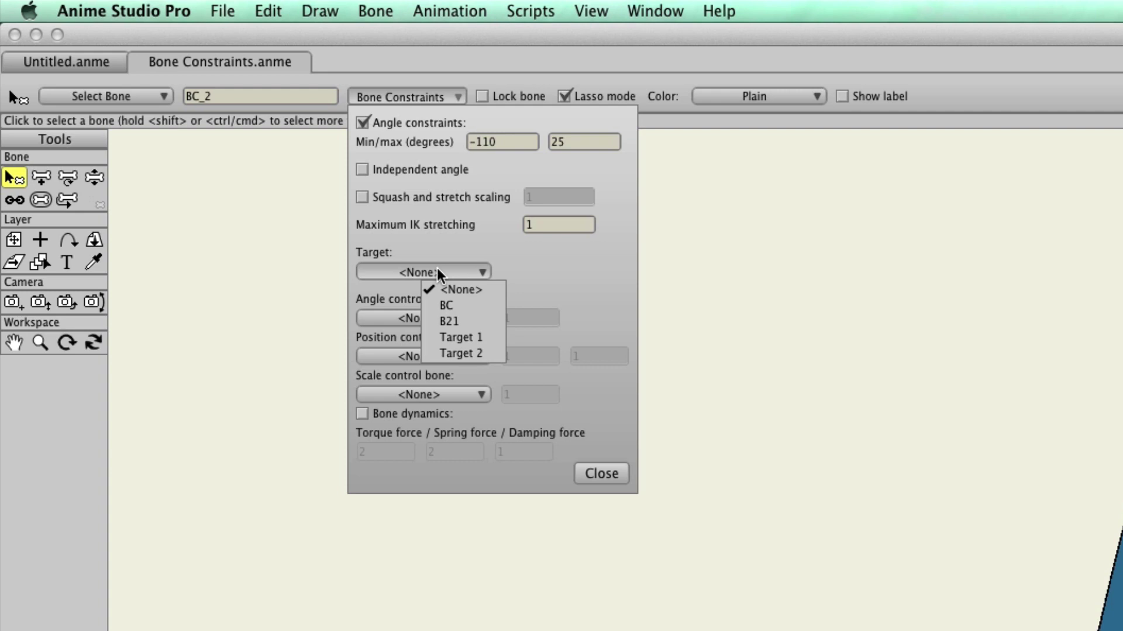
pyautogui.click(476, 337)
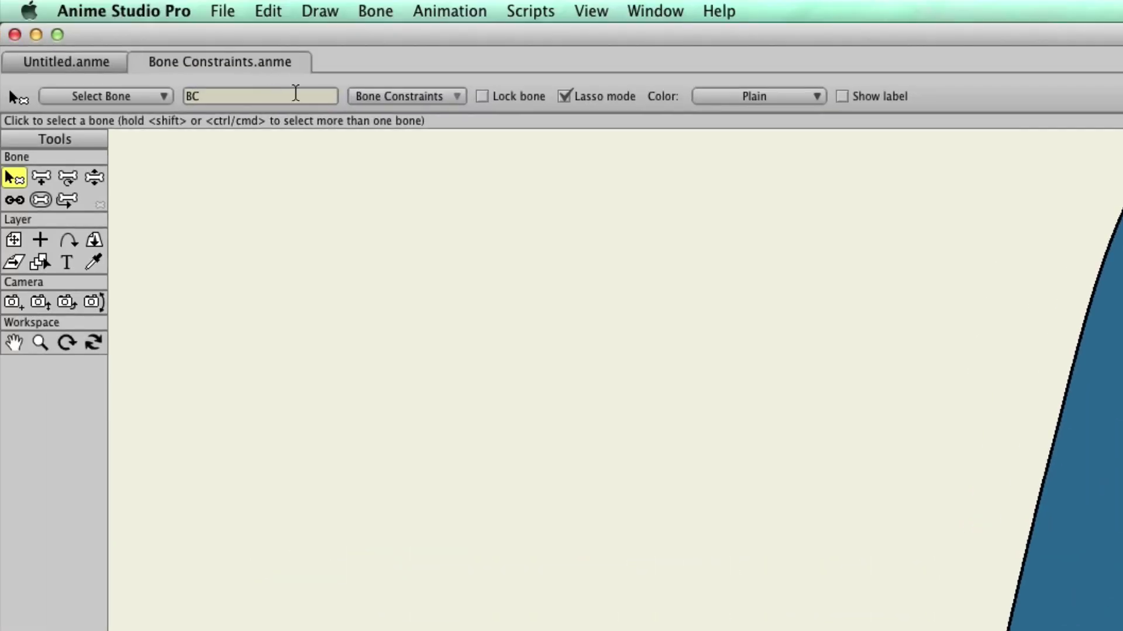
# Step: Set bone BC's constraint target to Target 2 and close Bone Constraints
pyautogui.click(404, 96)
pyautogui.click(478, 278)
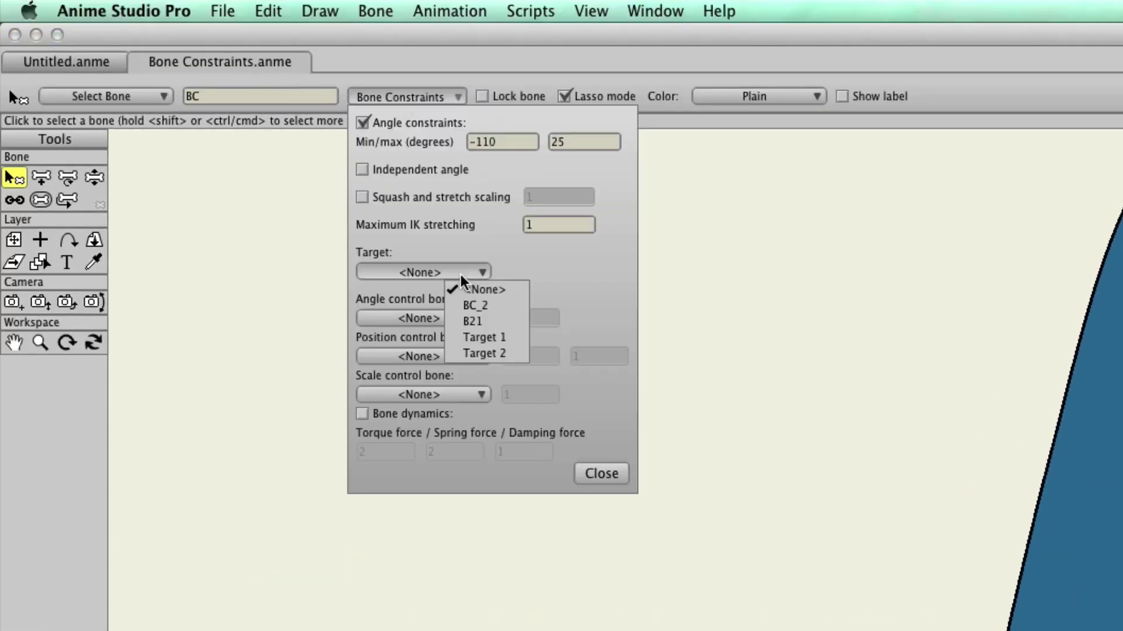
pyautogui.click(515, 354)
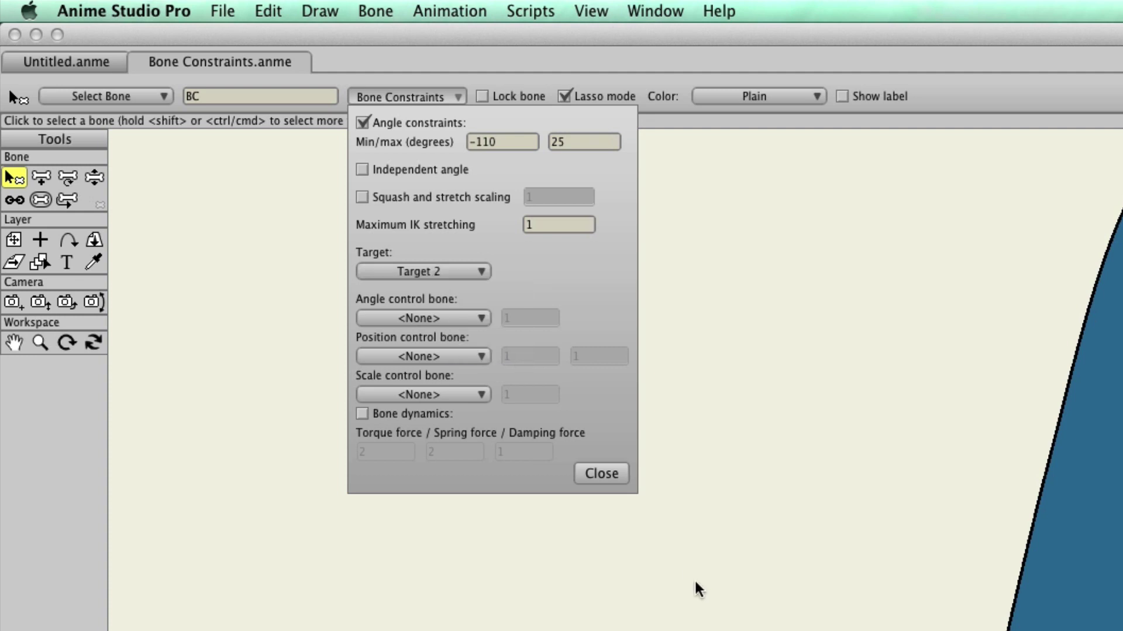
pyautogui.click(602, 473)
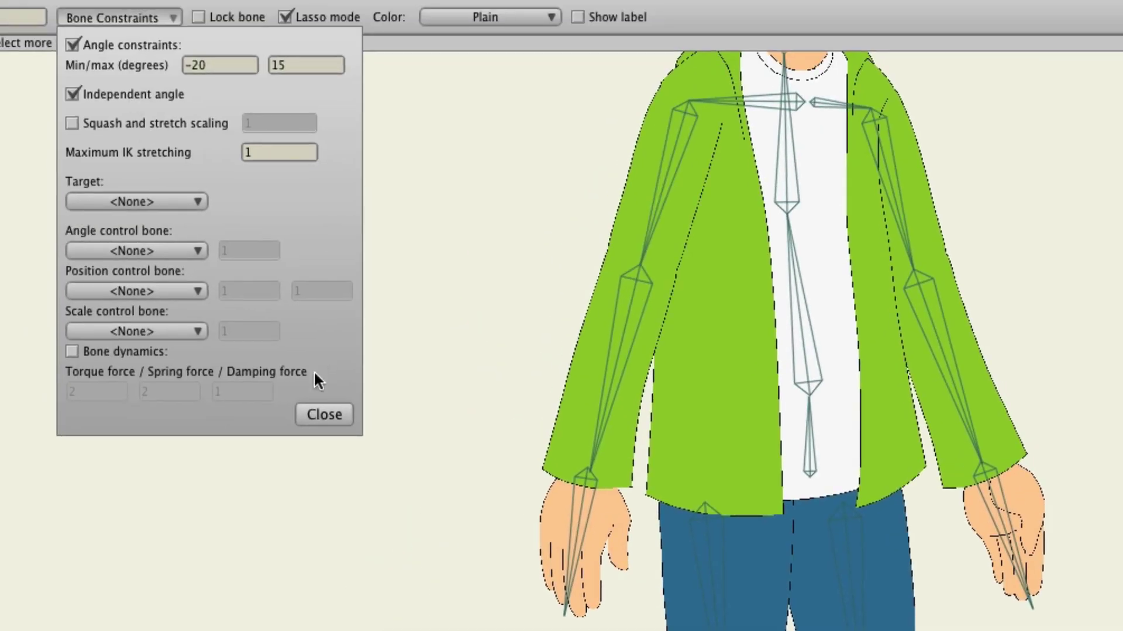
# Step: Close Bone Constraints, applying the foot bone's -20 to 15 degree angle limit
pyautogui.click(323, 418)
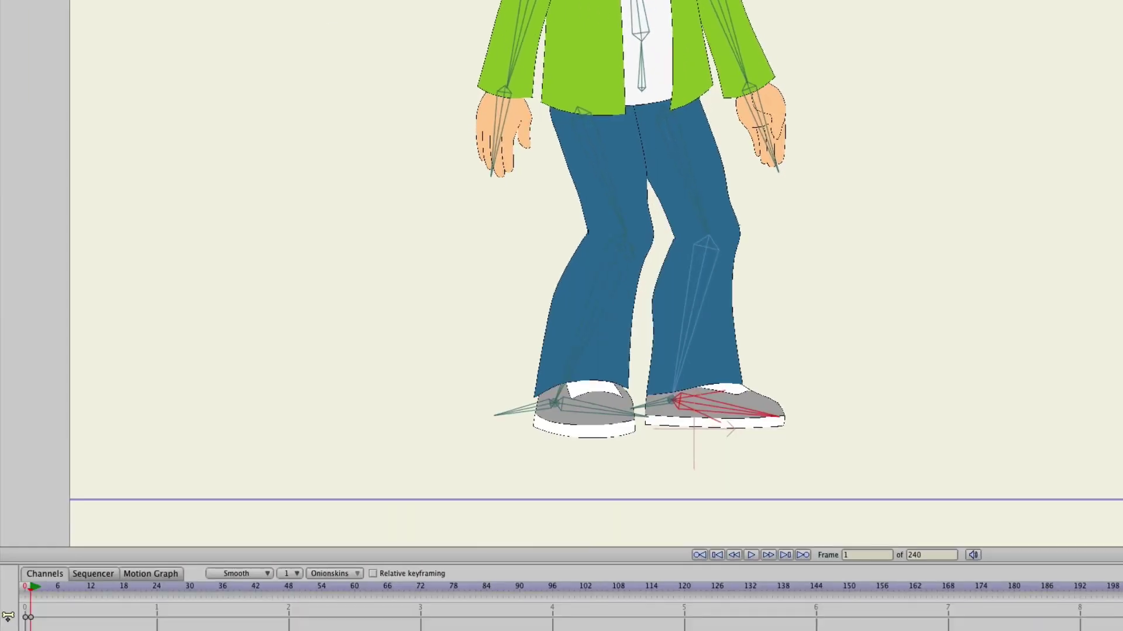
pyautogui.scroll(3, 308, 100)
pyautogui.scroll(-2, 304, 101)
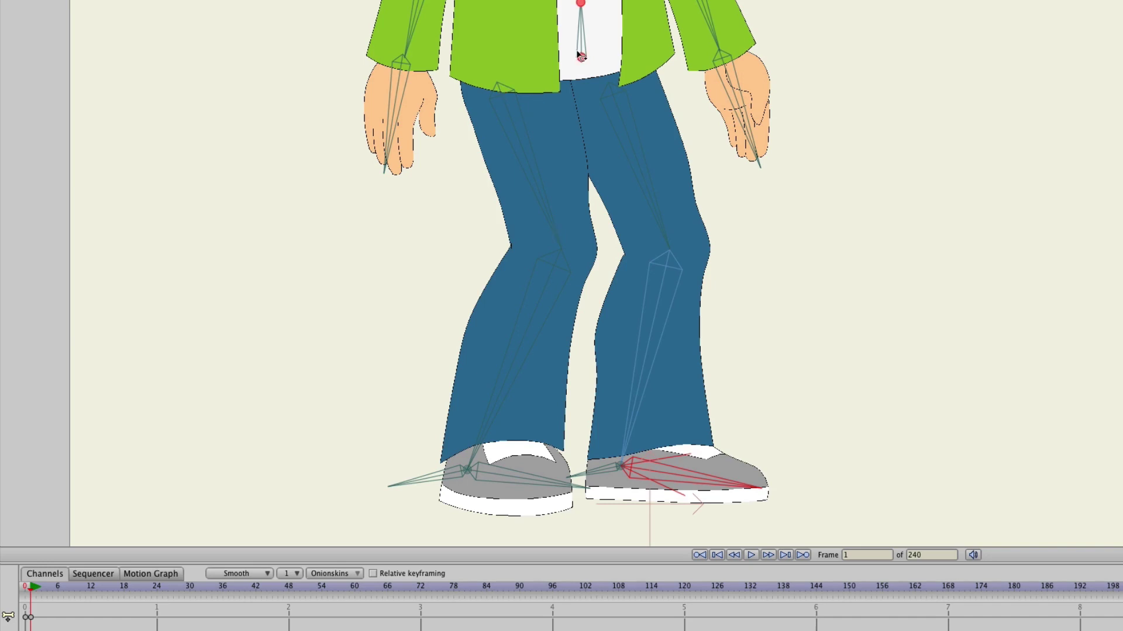
# Step: Sway the body side to side, then lift the right foot target into a stepping pose
pyautogui.moveTo(583, 56); pyautogui.dragTo(644, 75)
pyautogui.moveTo(529, 71)
pyautogui.mouseDown()
pyautogui.moveTo(676, 55)
pyautogui.moveTo(415, 56)
pyautogui.moveTo(602, 58)
pyautogui.moveTo(553, 72)
pyautogui.moveTo(629, 79)
pyautogui.moveTo(535, 82)
pyautogui.mouseUp()
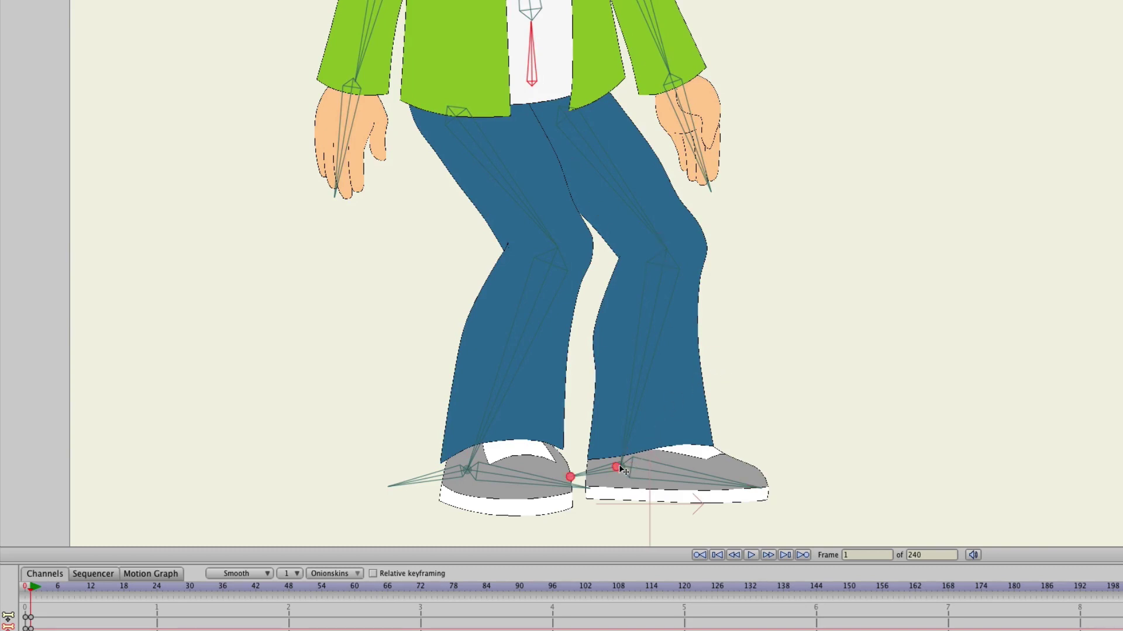
pyautogui.moveTo(618, 464); pyautogui.dragTo(703, 409)
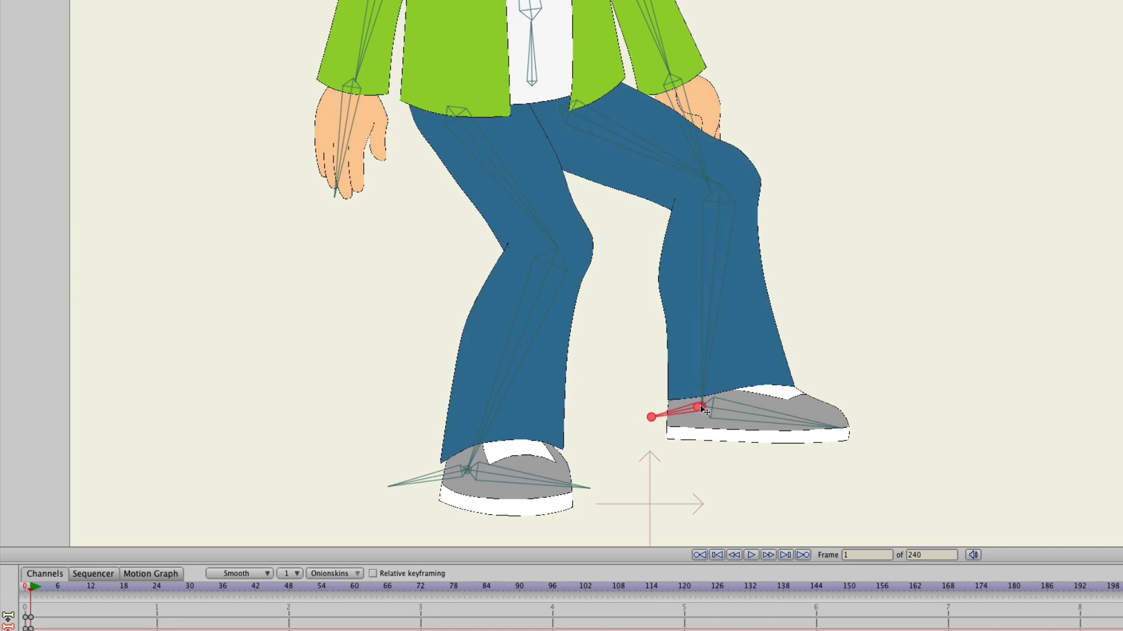
pyautogui.moveTo(703, 409); pyautogui.dragTo(679, 431)
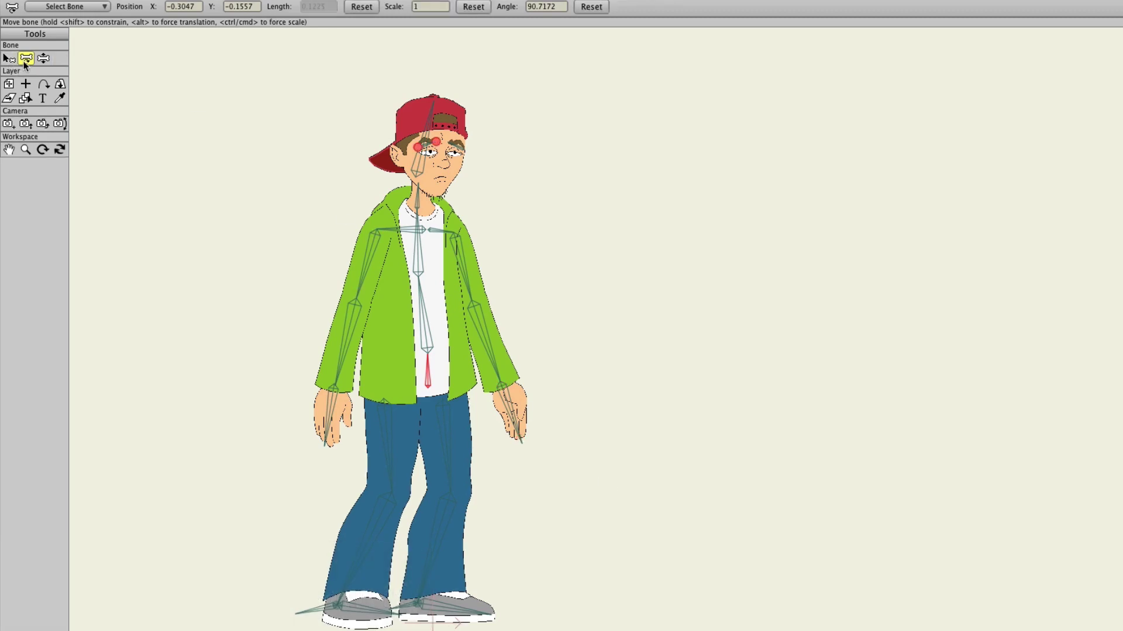
# Step: Select the tie bone and drag it upward to lift the body off the planted feet
pyautogui.click(428, 377)
pyautogui.moveTo(431, 381); pyautogui.dragTo(401, 388)
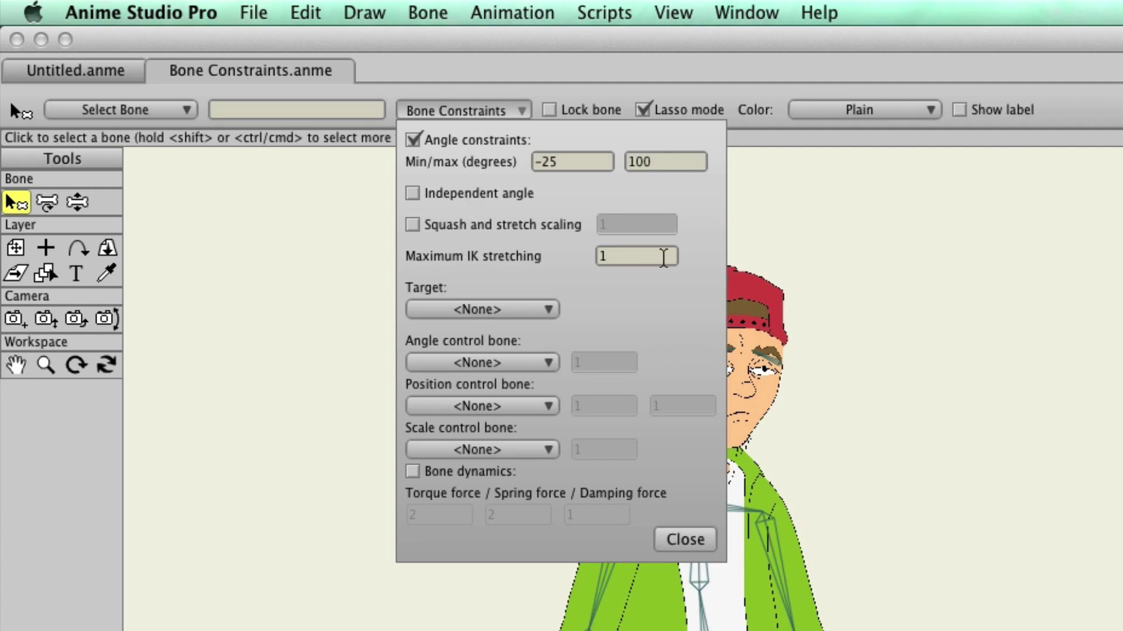
# Step: Change the bone's Maximum IK stretching from 1 to 2 and close the constraints panel
pyautogui.click(663, 257)
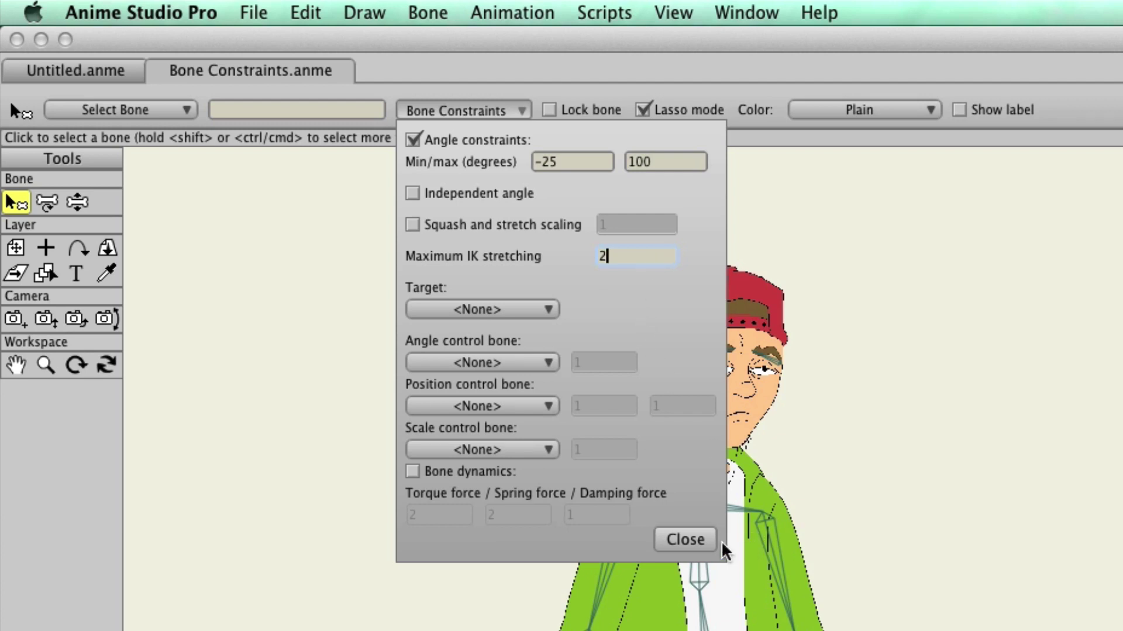
pyautogui.click(706, 547)
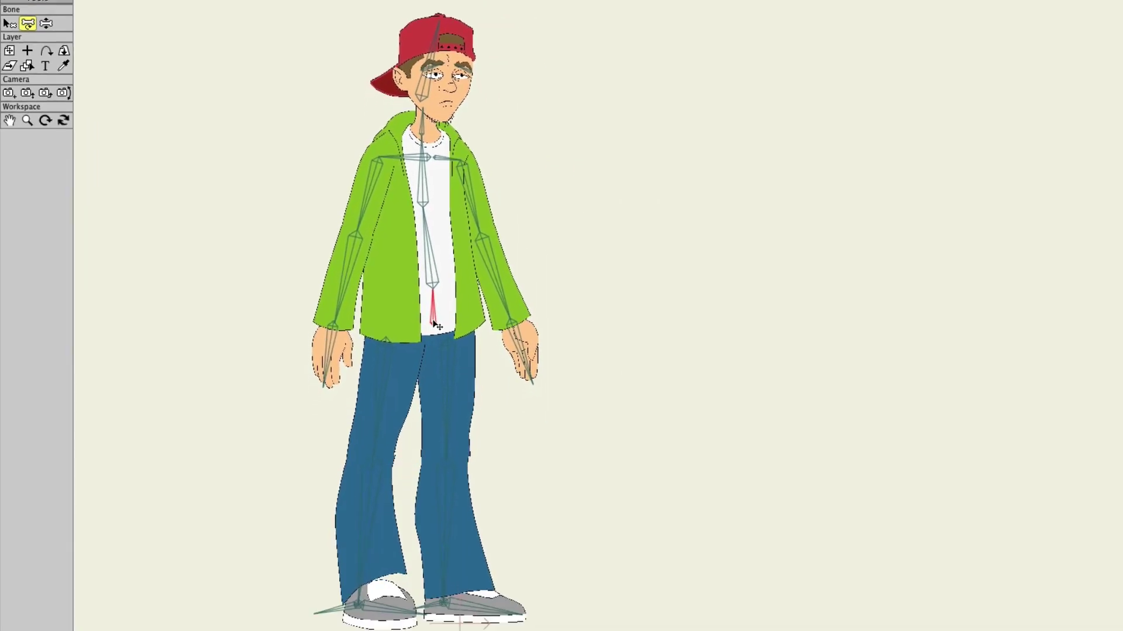
# Step: Drag the root bone down so the stretchy legs bend into the walking stride
pyautogui.moveTo(437, 299); pyautogui.dragTo(450, 376)
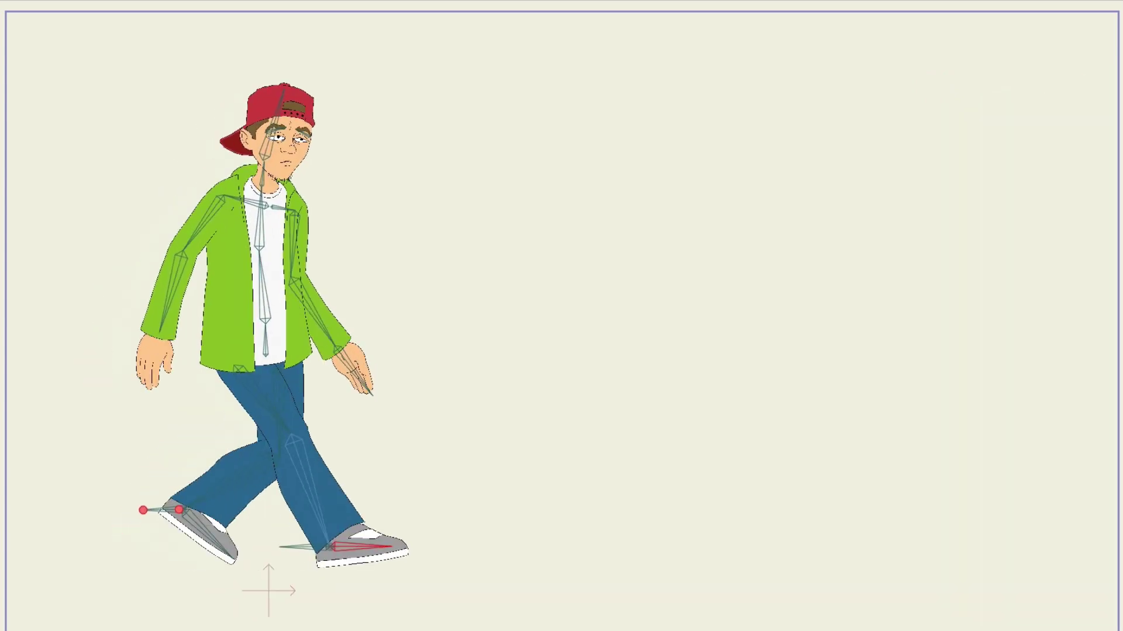
# Step: Halt the walk cycle on a mid-stride pose and select the right foot bone
pyautogui.press('space')
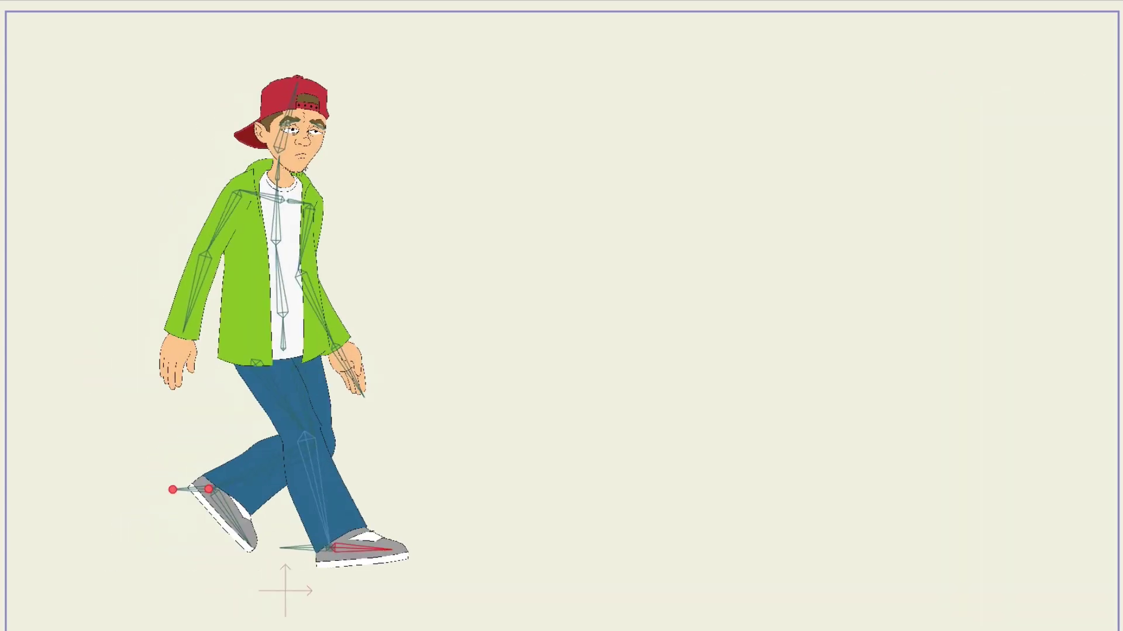
pyautogui.click(364, 552)
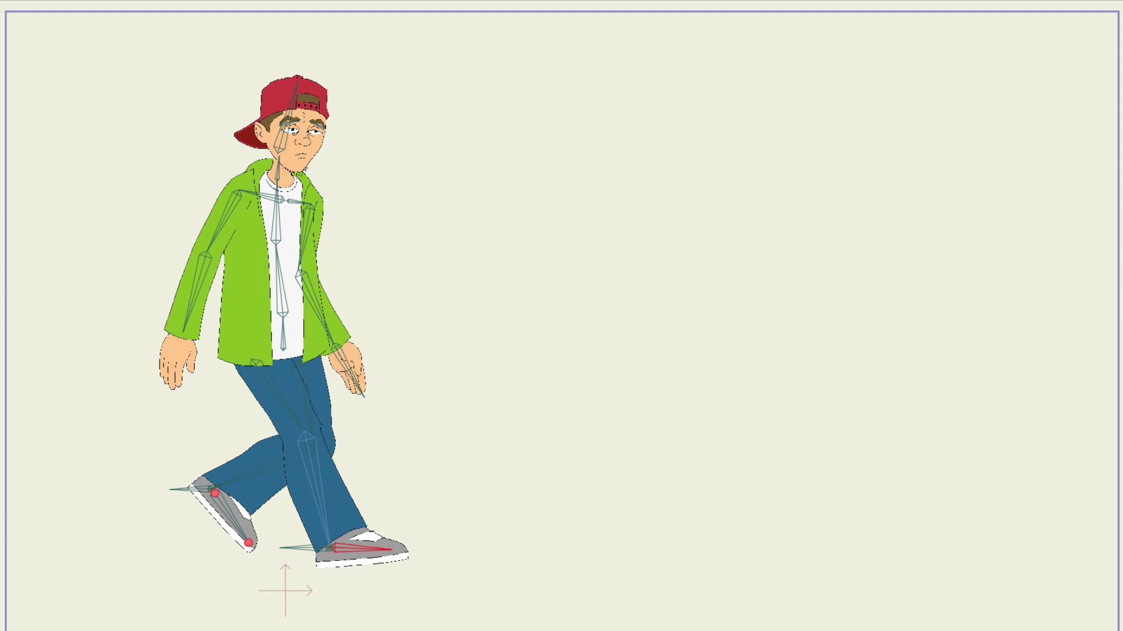